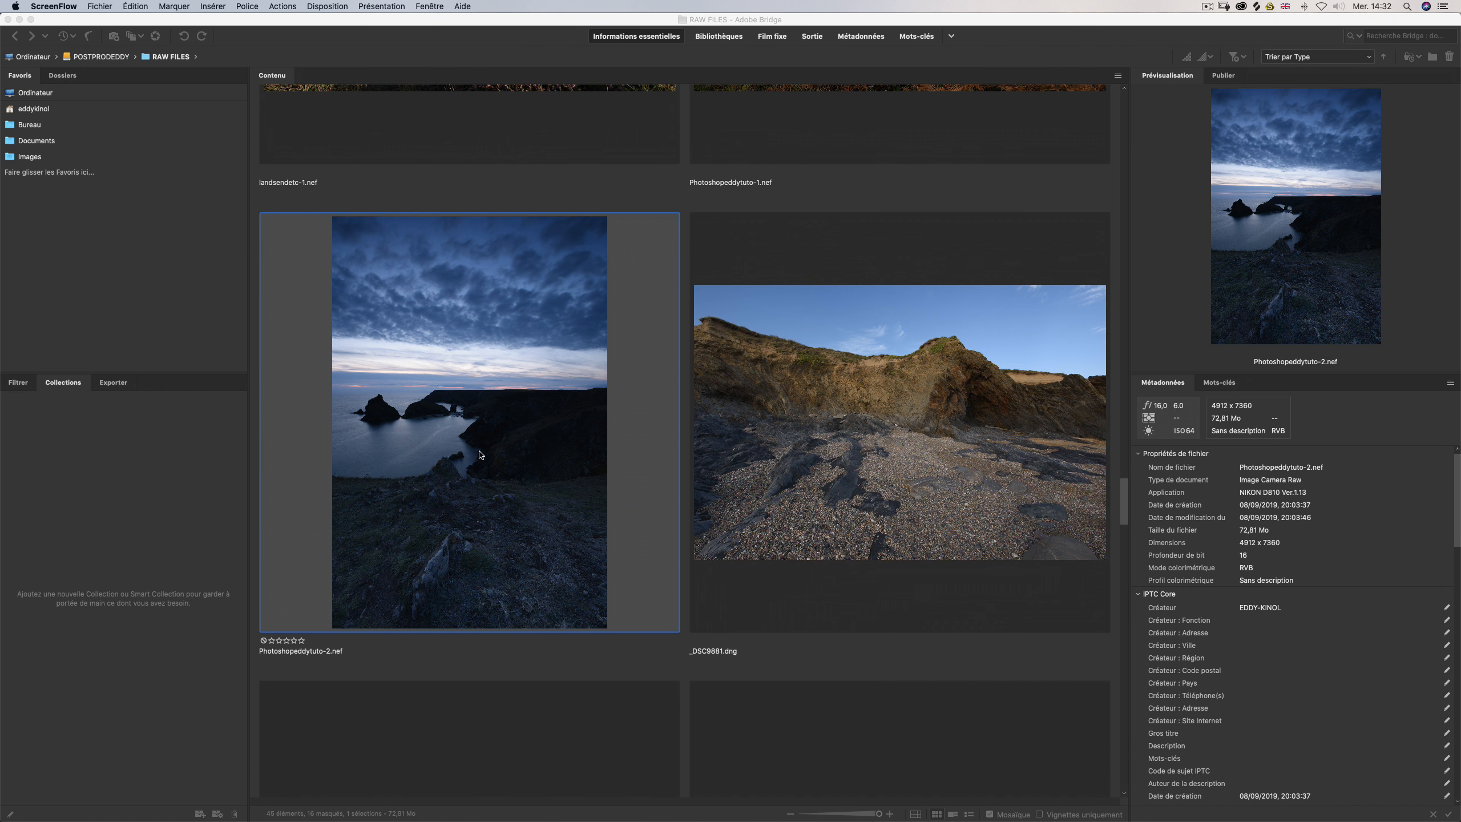
Open the raw photo Photoshopeddytuto-2.nef in Camera Raw.
{"action": "left_click", "coordinate": [481, 455]}
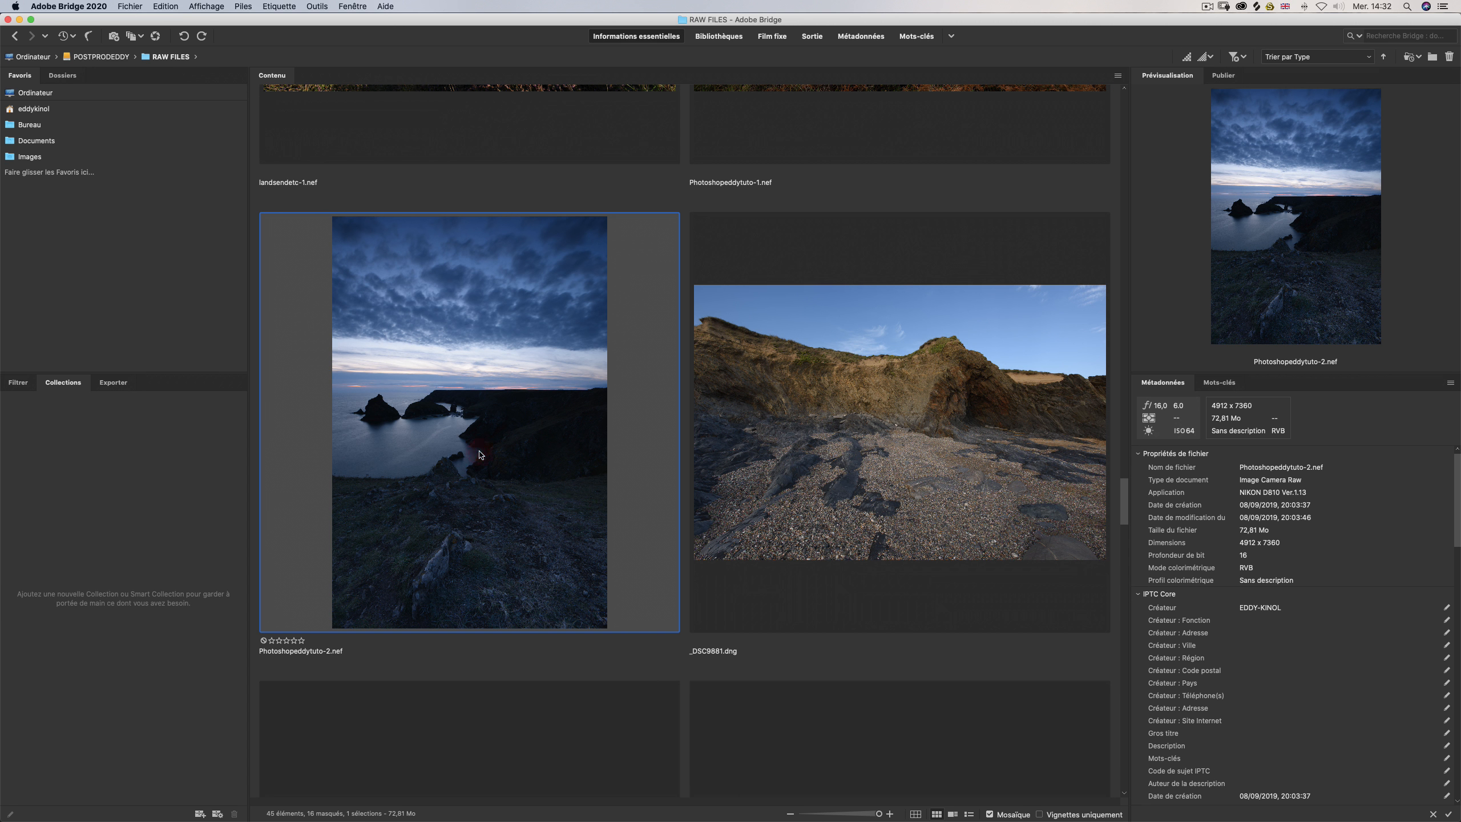
{"action": "right_click", "coordinate": [480, 455]}
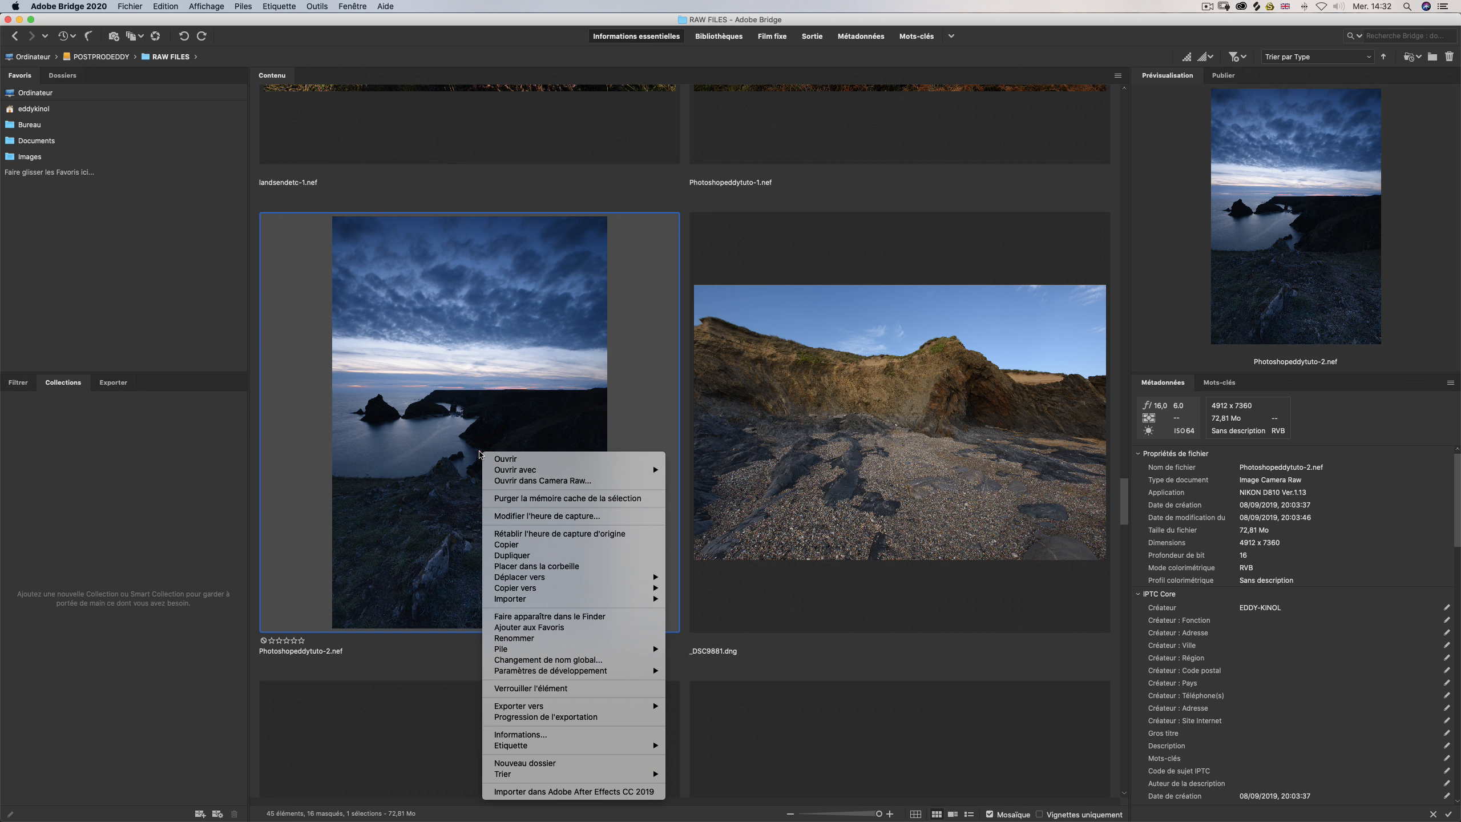
{"action": "left_click", "coordinate": [509, 480]}
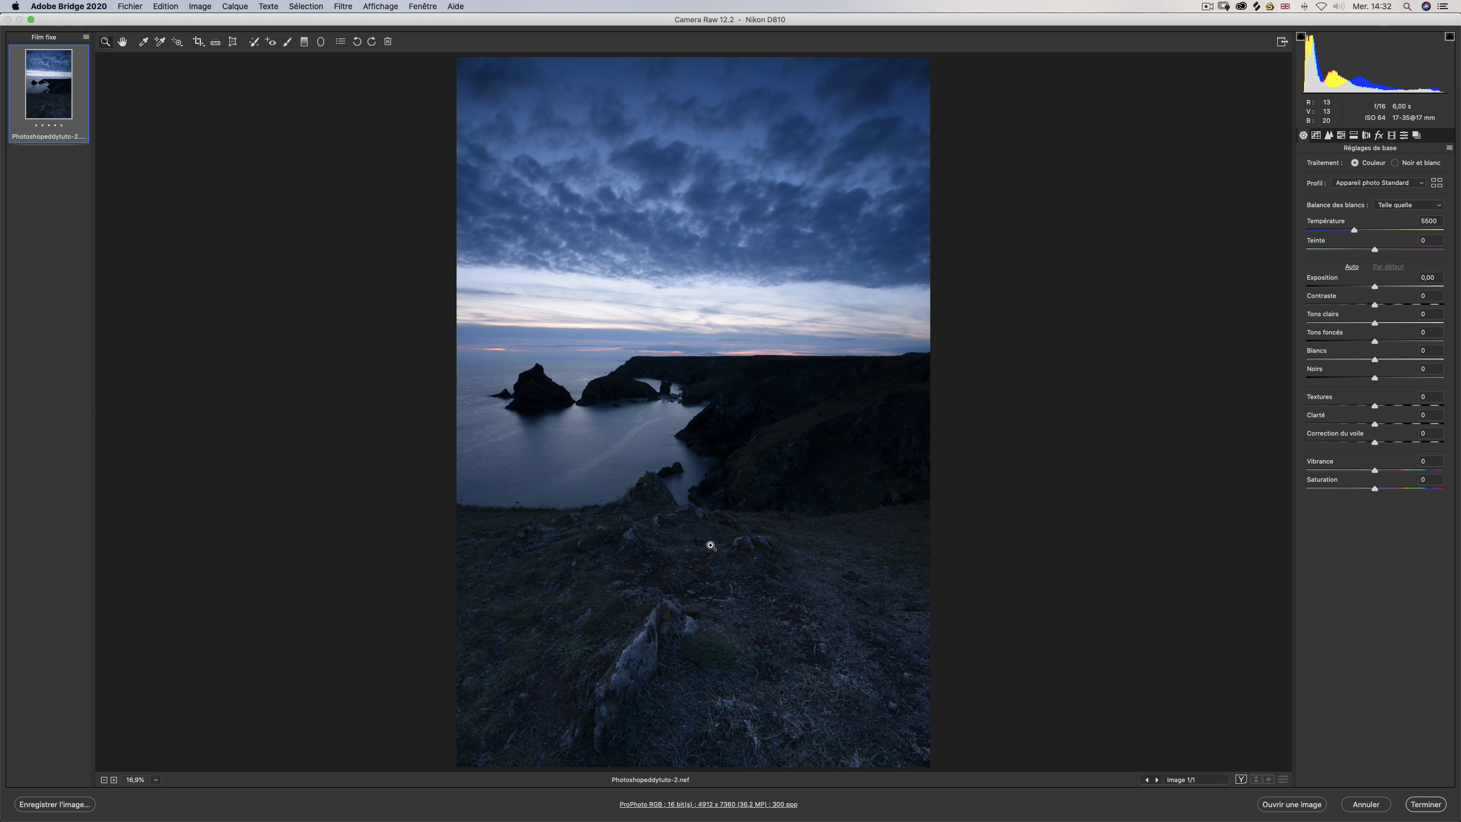
Enable chromatic aberration removal and the lens profile correction for the photo.
{"action": "left_click", "coordinate": [1366, 135]}
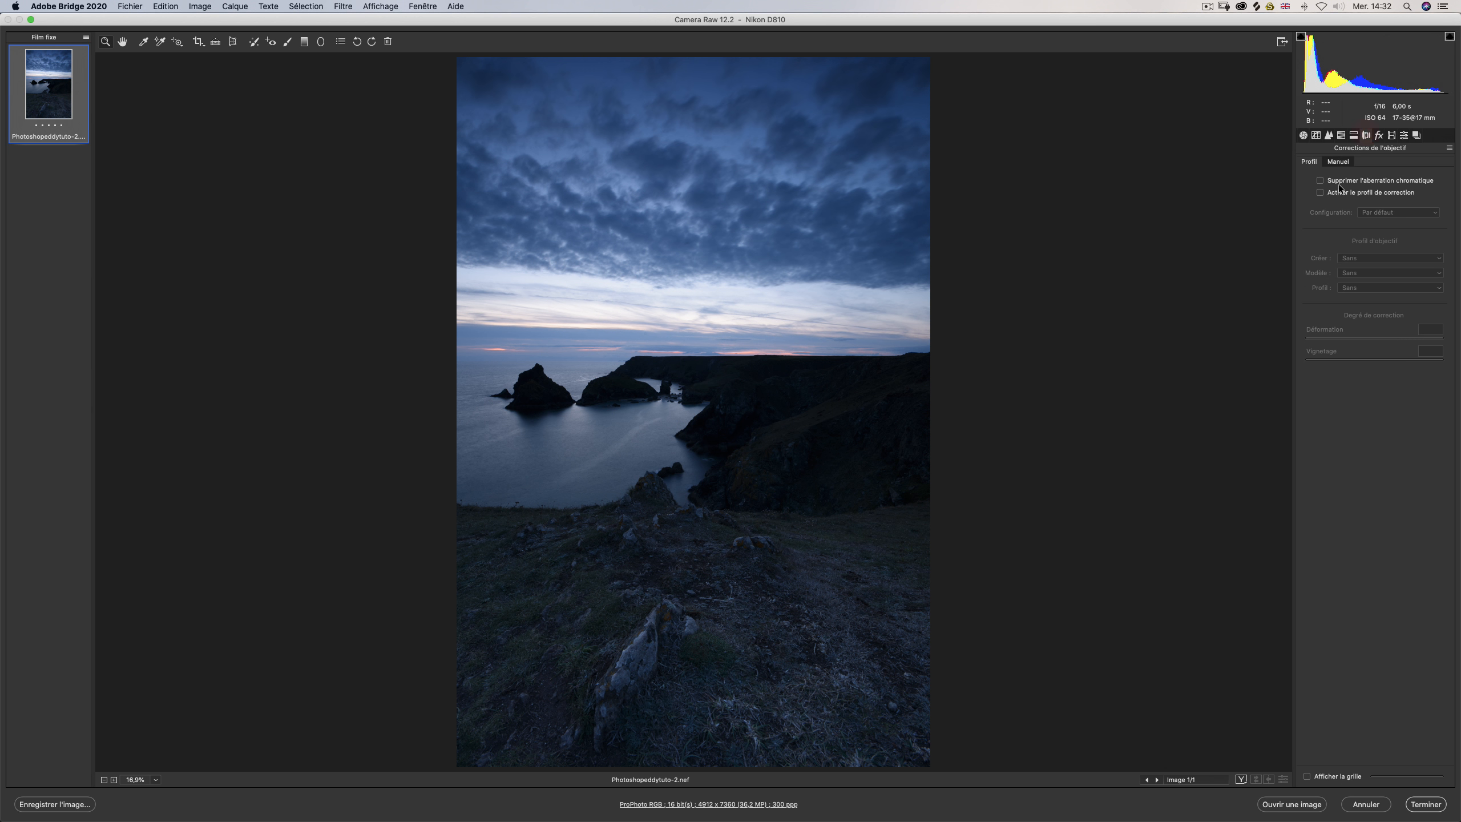
{"action": "left_click", "coordinate": [1339, 181]}
{"action": "left_click", "coordinate": [1340, 193]}
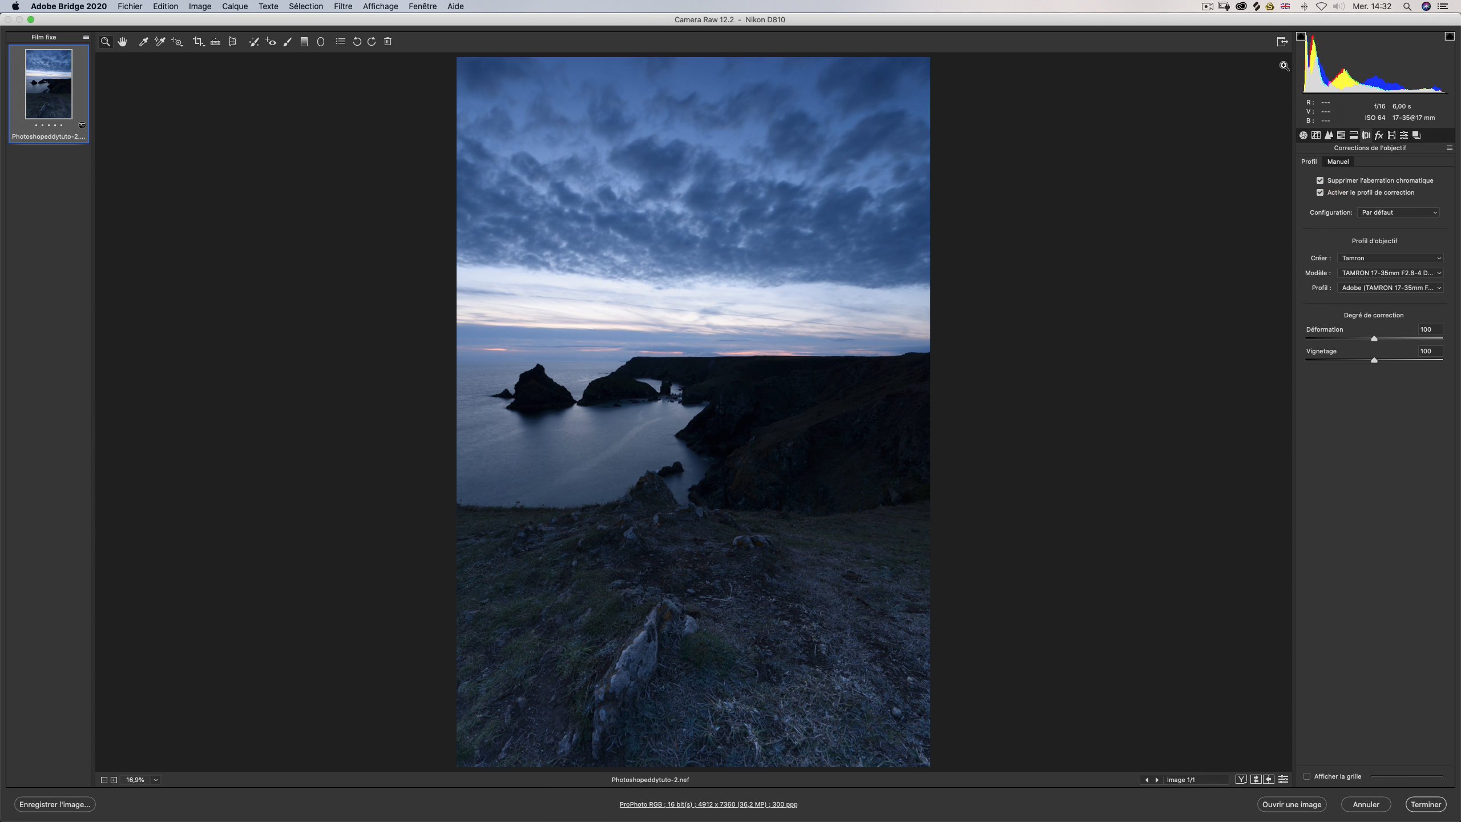
Apply the Adobe Couleur profile, choose the Nuageuse white balance, and fine-tune it to temperature 7350 and tint +19.
{"action": "left_click", "coordinate": [1308, 137]}
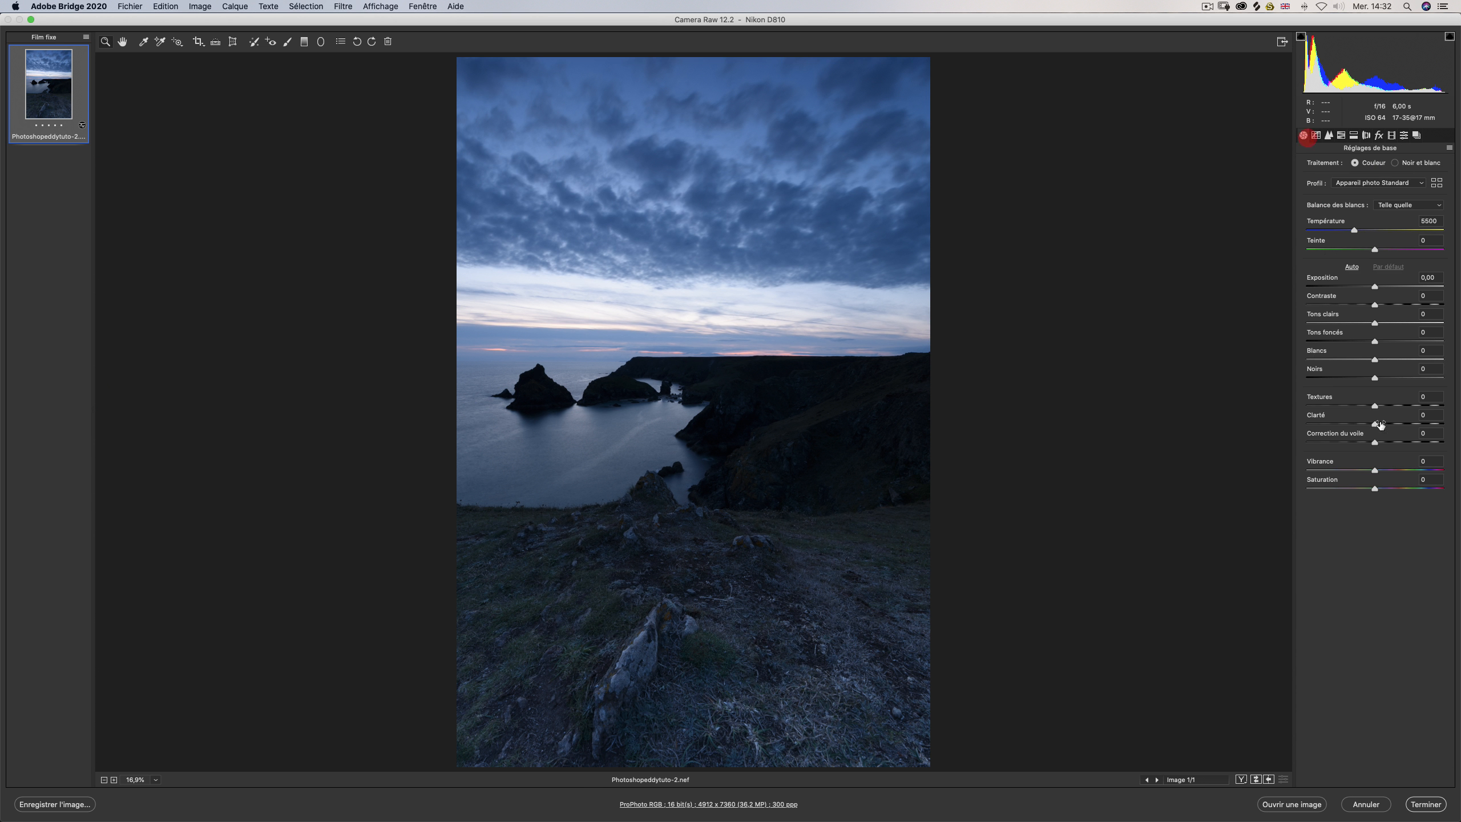
{"action": "left_click", "coordinate": [1394, 182]}
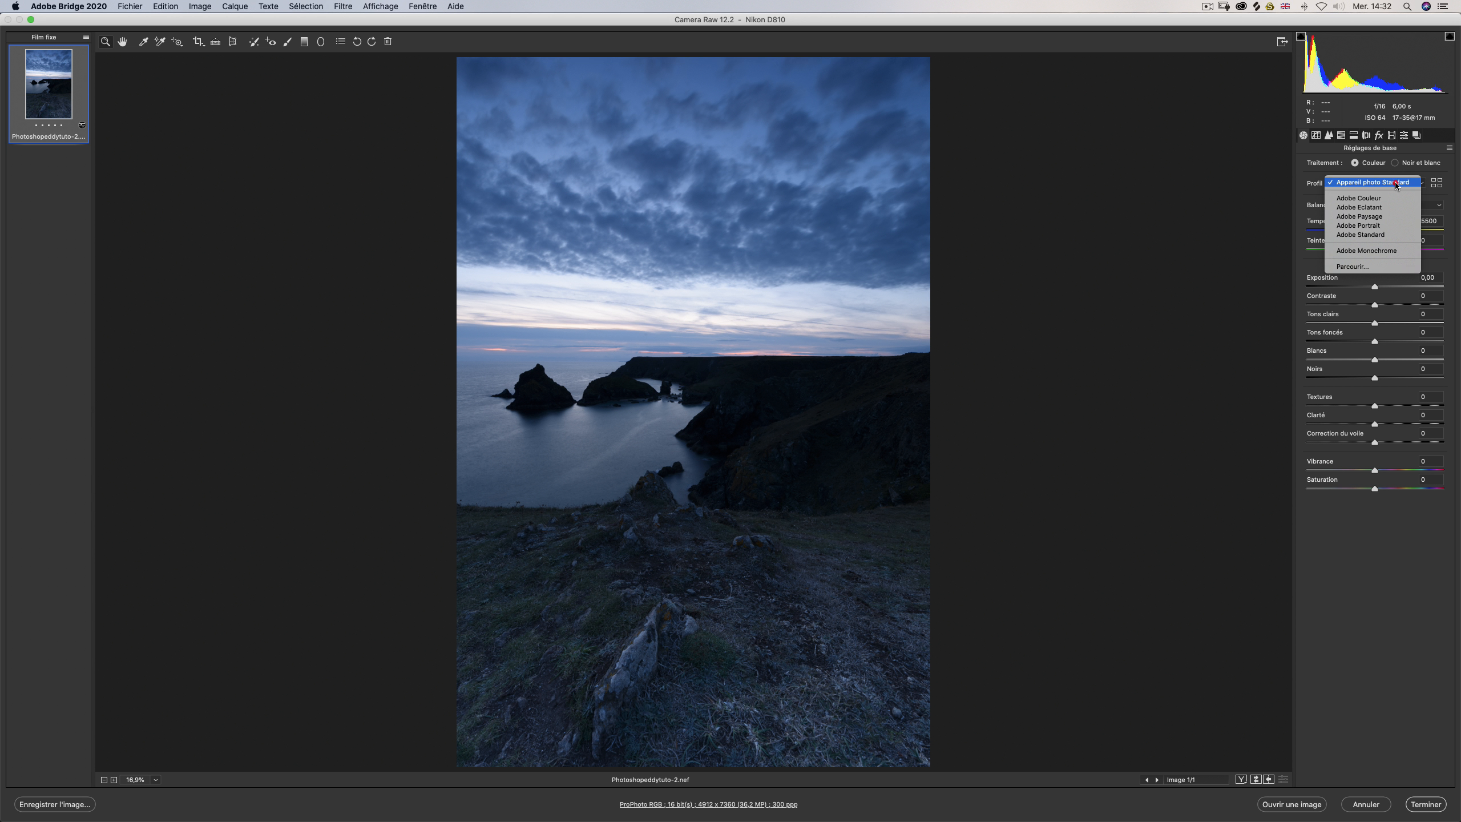
{"action": "left_click", "coordinate": [1372, 201]}
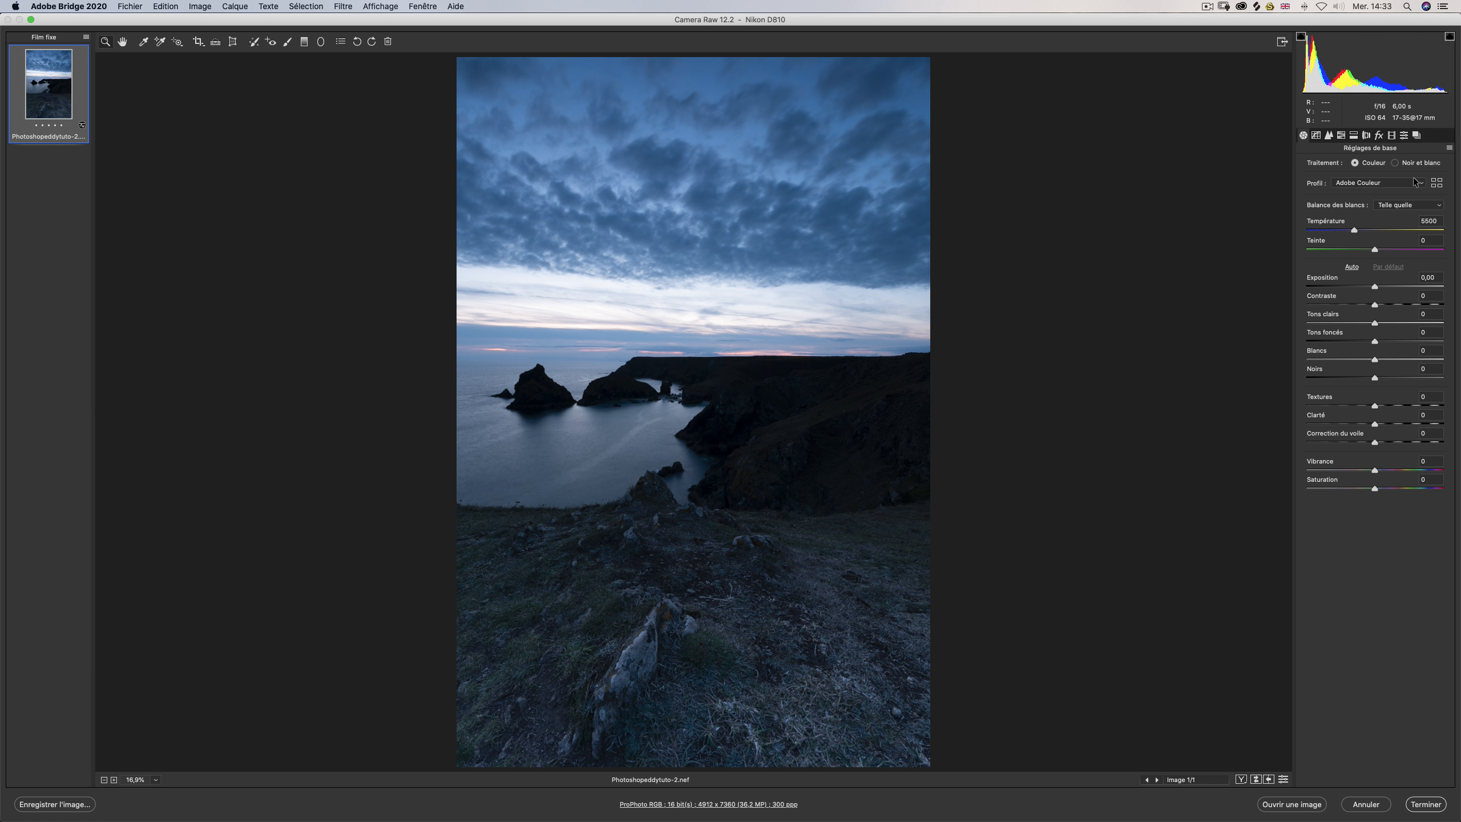
{"action": "left_click", "coordinate": [1430, 206]}
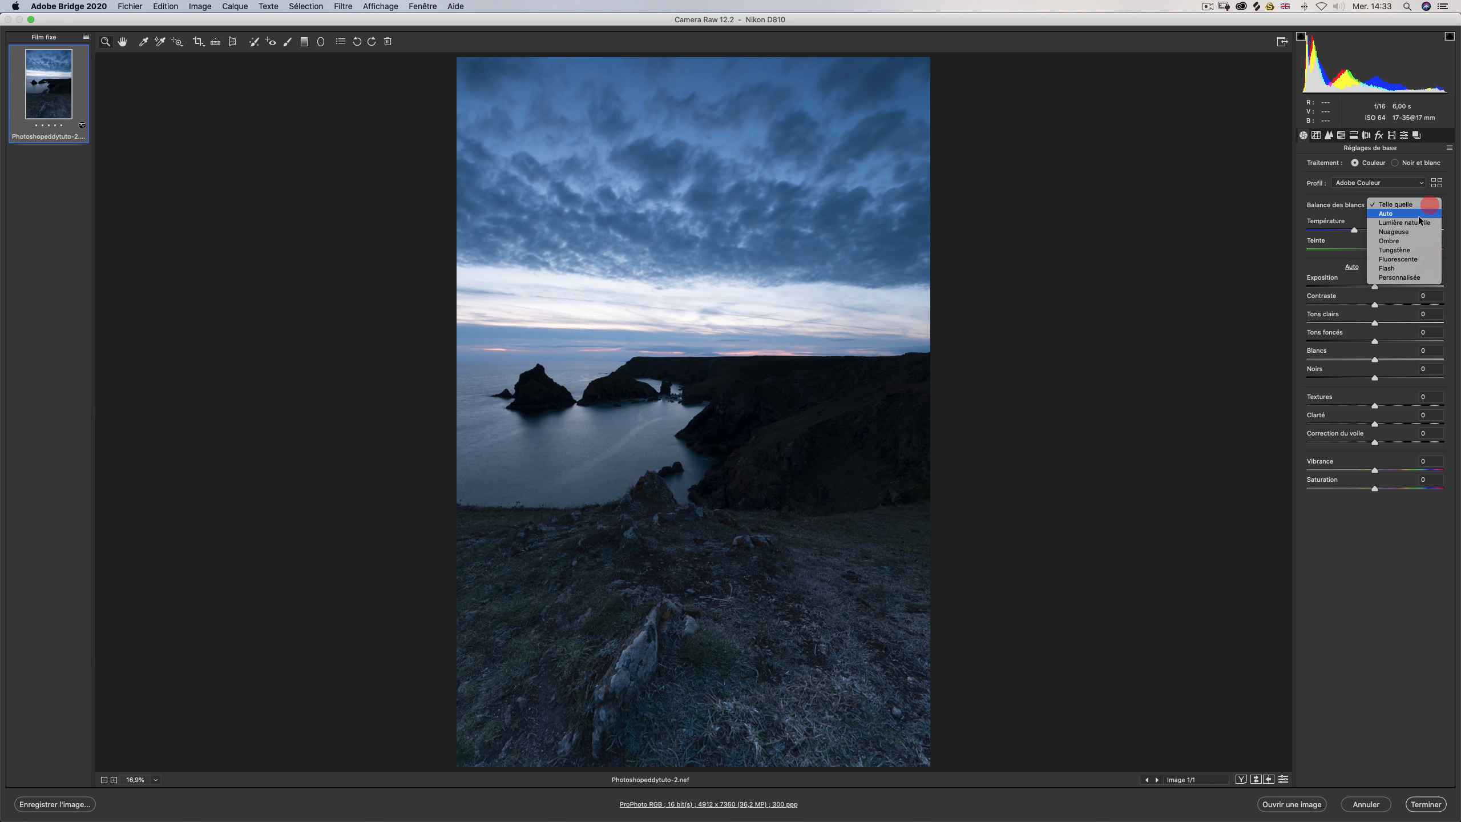
{"action": "left_click", "coordinate": [1409, 232]}
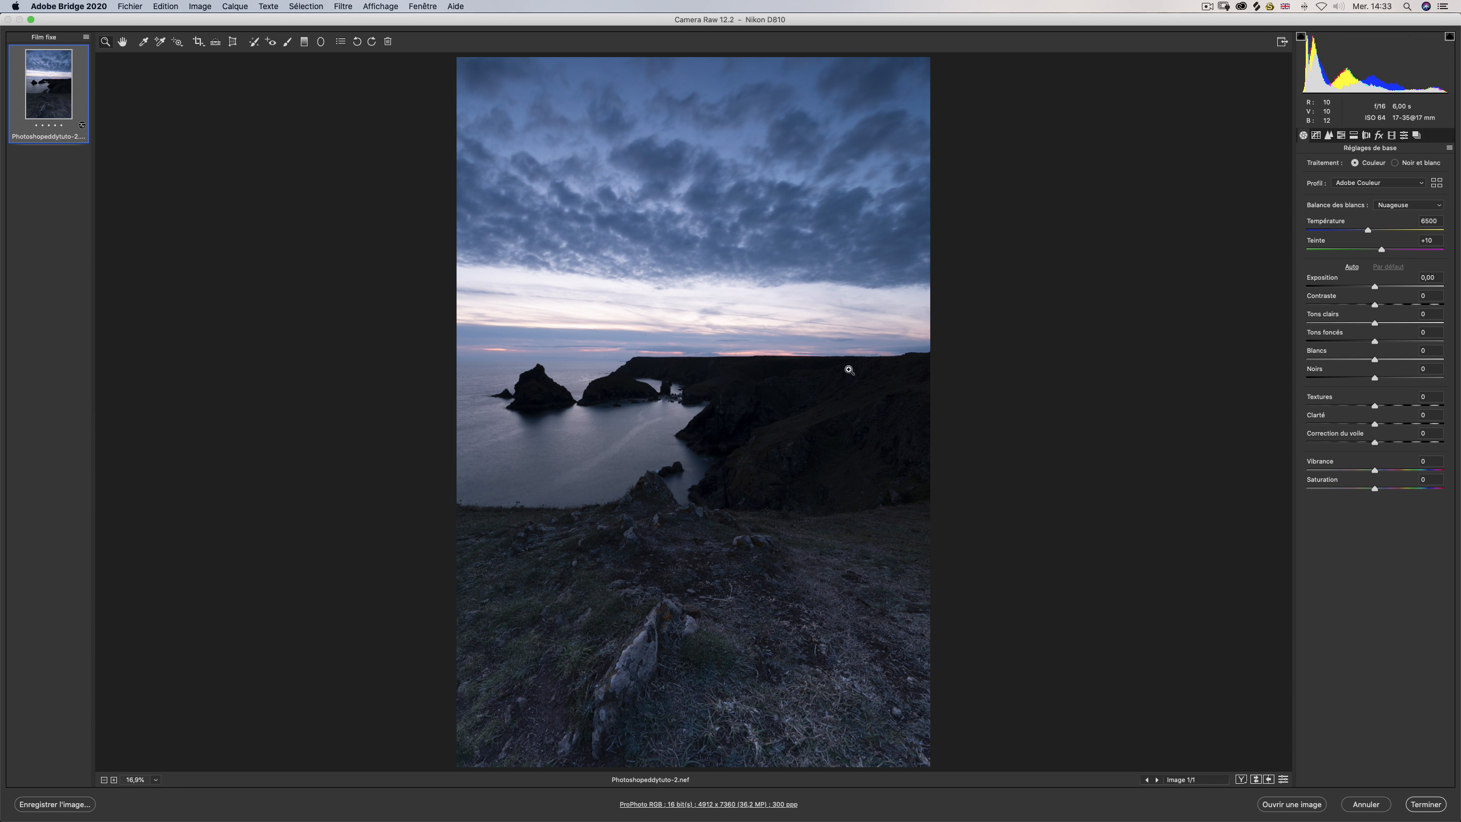
{"action": "left_click_drag", "start_coordinate": [1362, 229], "coordinate": [1387, 250]}
Set Tons clairs to -74, Tons foncés to +59, Blancs to +21, Noirs to +10, Contraste to -28 and Correction du voile to -34.
{"action": "left_click_drag", "start_coordinate": [1375, 341], "coordinate": [1324, 324]}
{"action": "left_click", "coordinate": [1416, 342]}
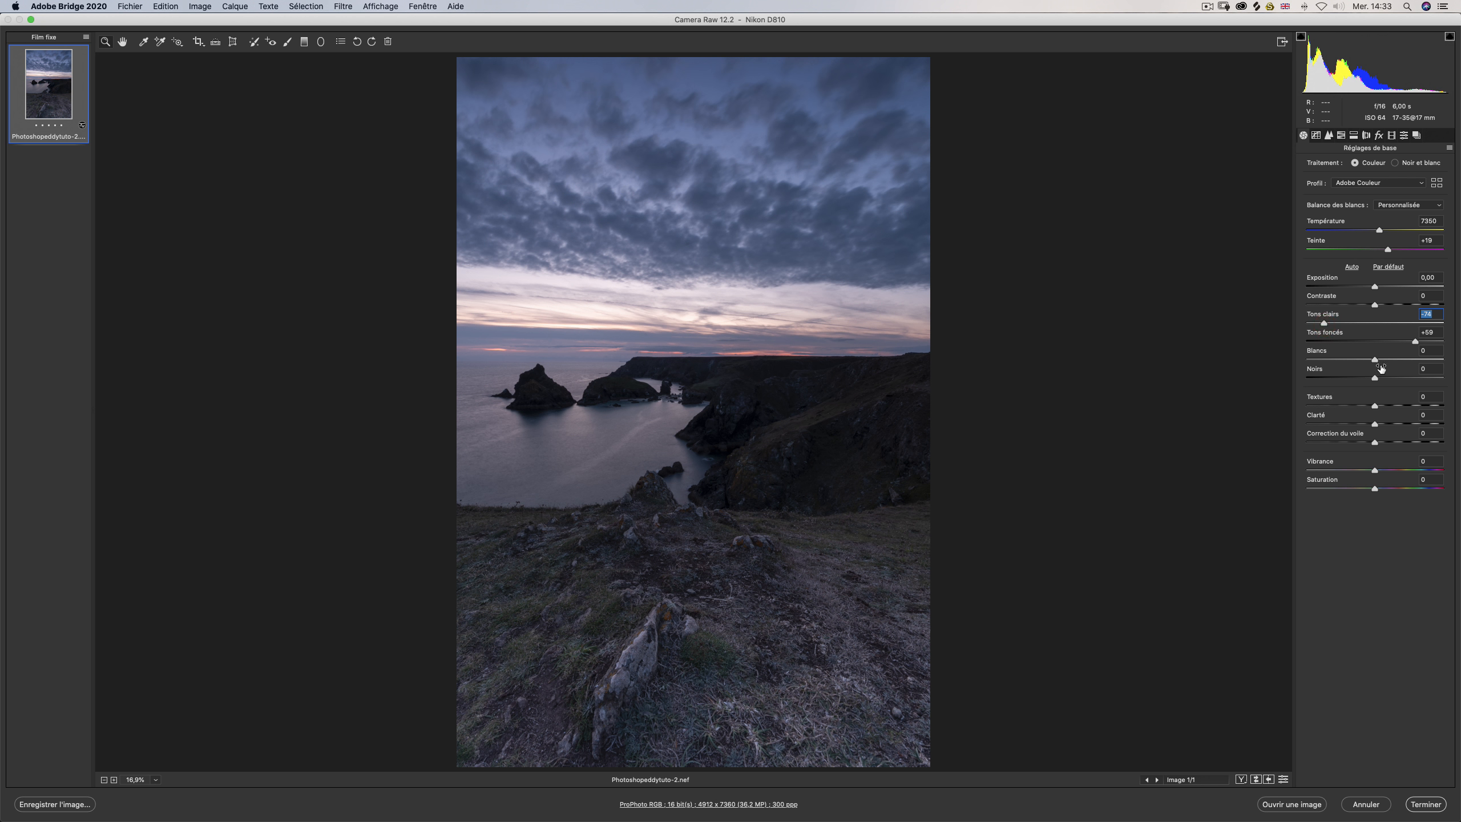
{"action": "mouse_move", "coordinate": [1374, 359]}
{"action": "left_mouse_down"}
{"action": "mouse_move", "coordinate": [1419, 361]}
{"action": "mouse_move", "coordinate": [1388, 361]}
{"action": "mouse_move", "coordinate": [1381, 378]}
{"action": "left_mouse_up"}
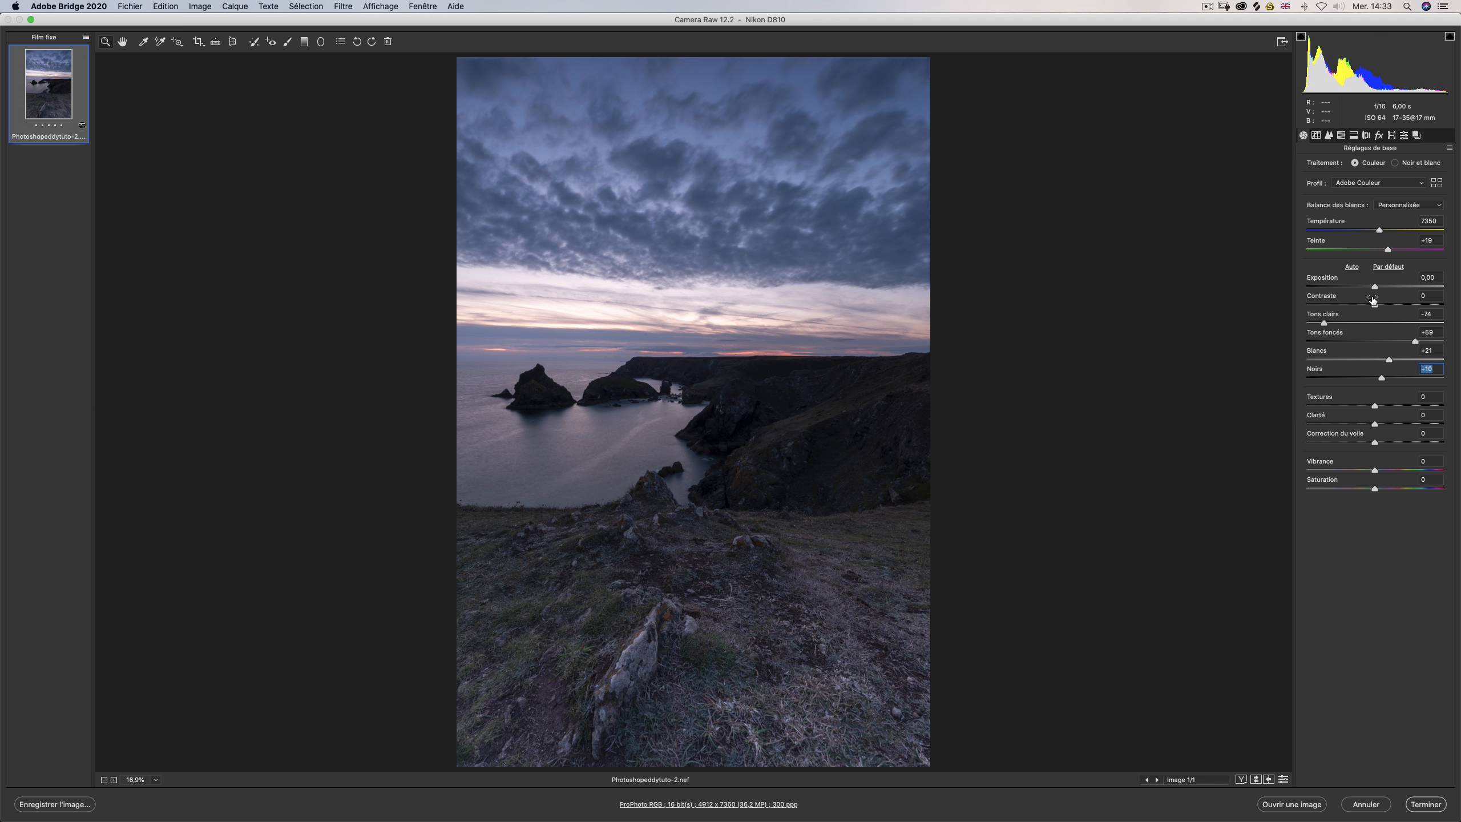
{"action": "left_click_drag", "start_coordinate": [1372, 306], "coordinate": [1350, 309]}
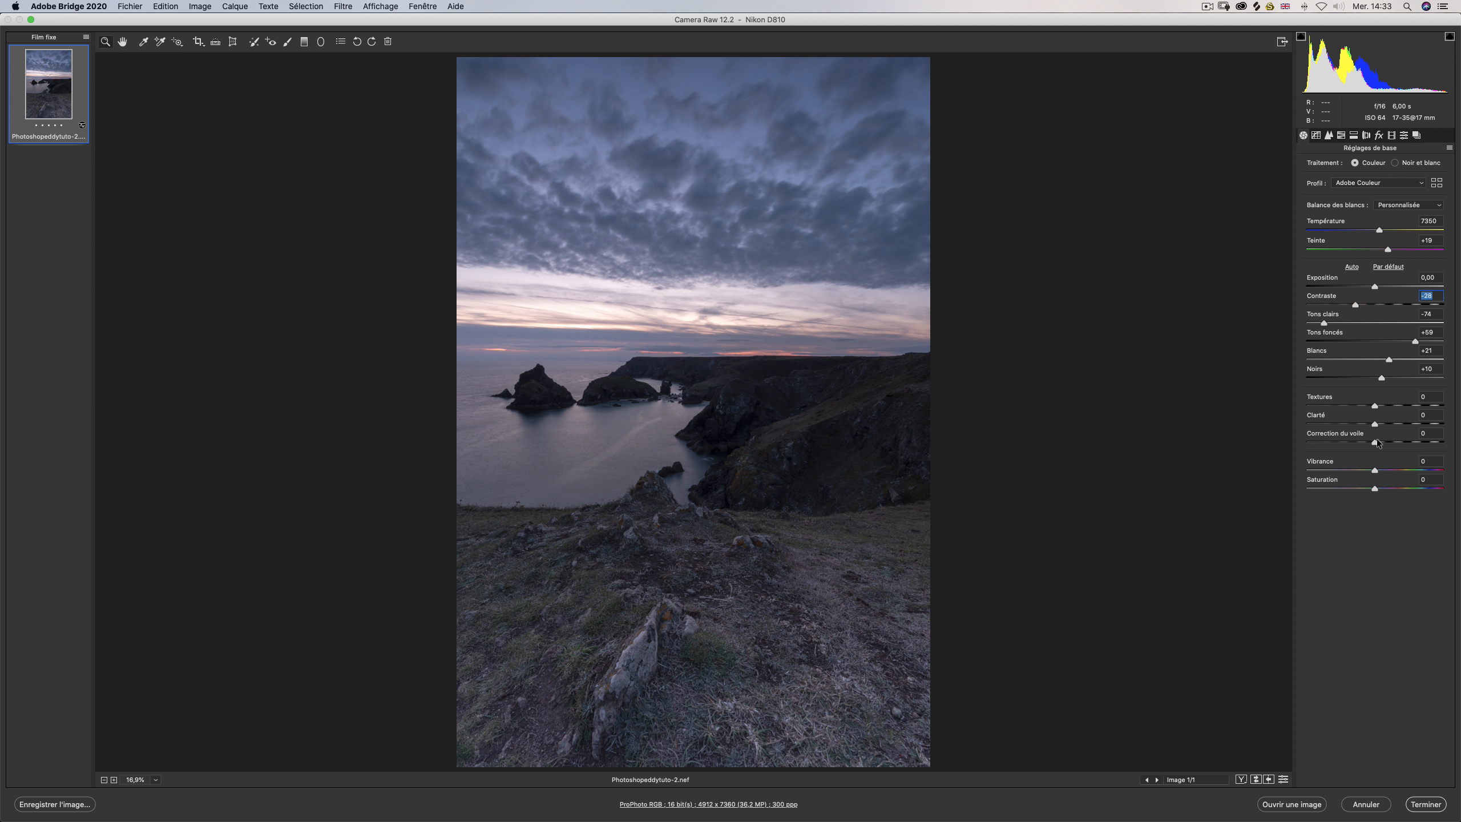
{"action": "left_click_drag", "start_coordinate": [1377, 440], "coordinate": [1353, 439]}
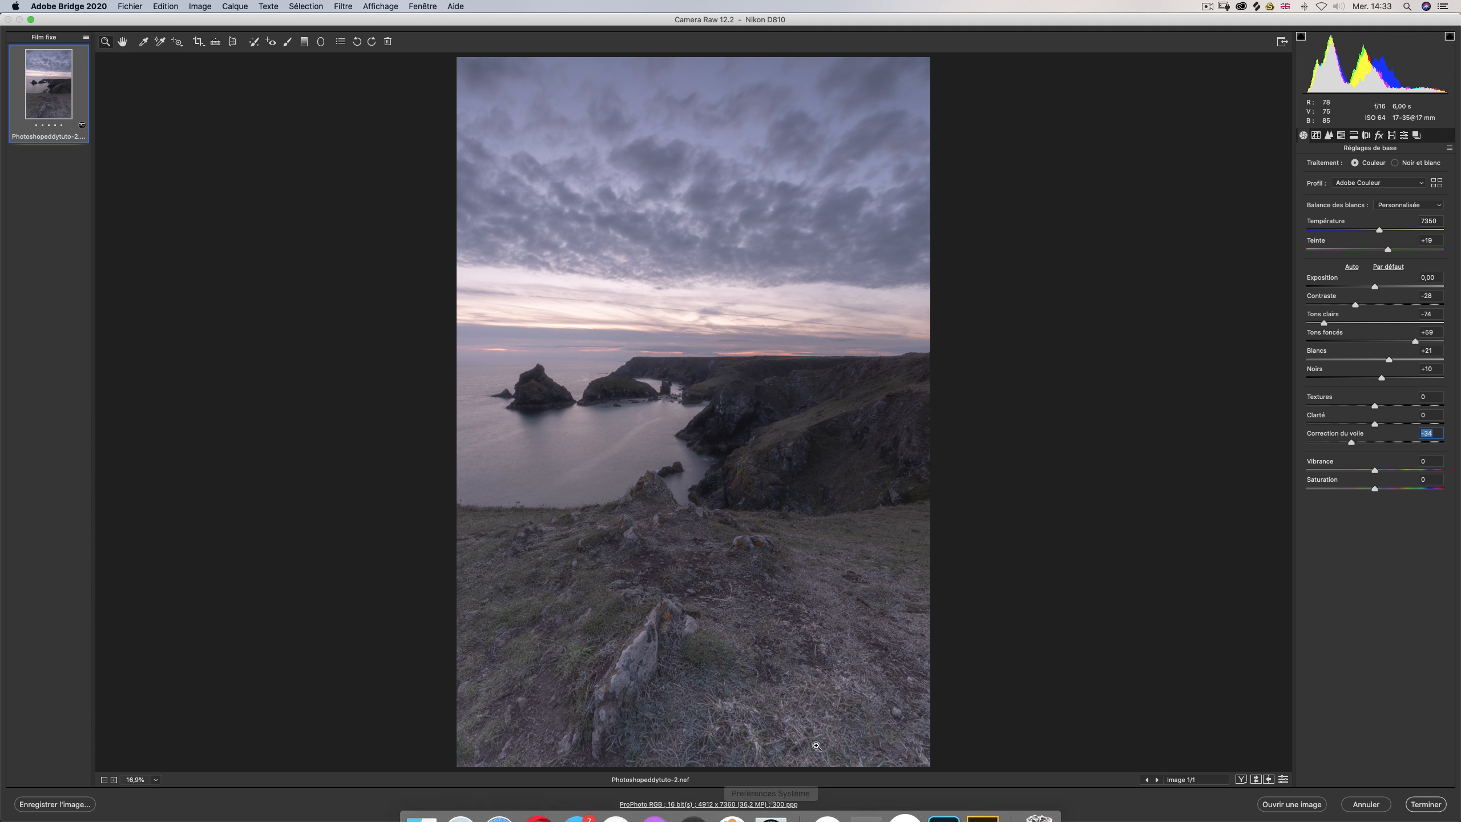
Open the workflow options and examine the image resizing setting, leaving resizing disabled.
{"action": "left_click", "coordinate": [678, 804]}
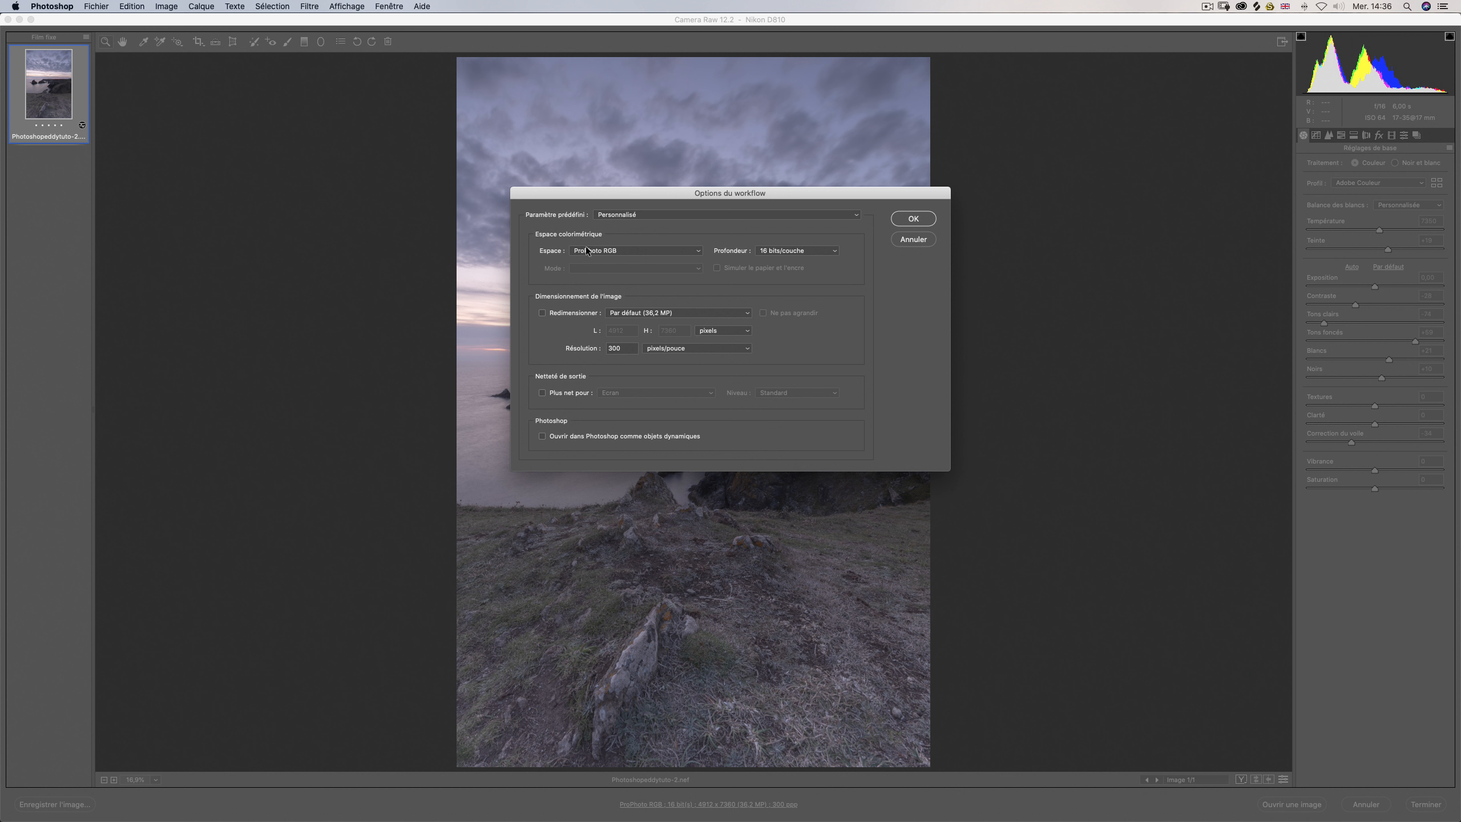
{"action": "left_click", "coordinate": [679, 312]}
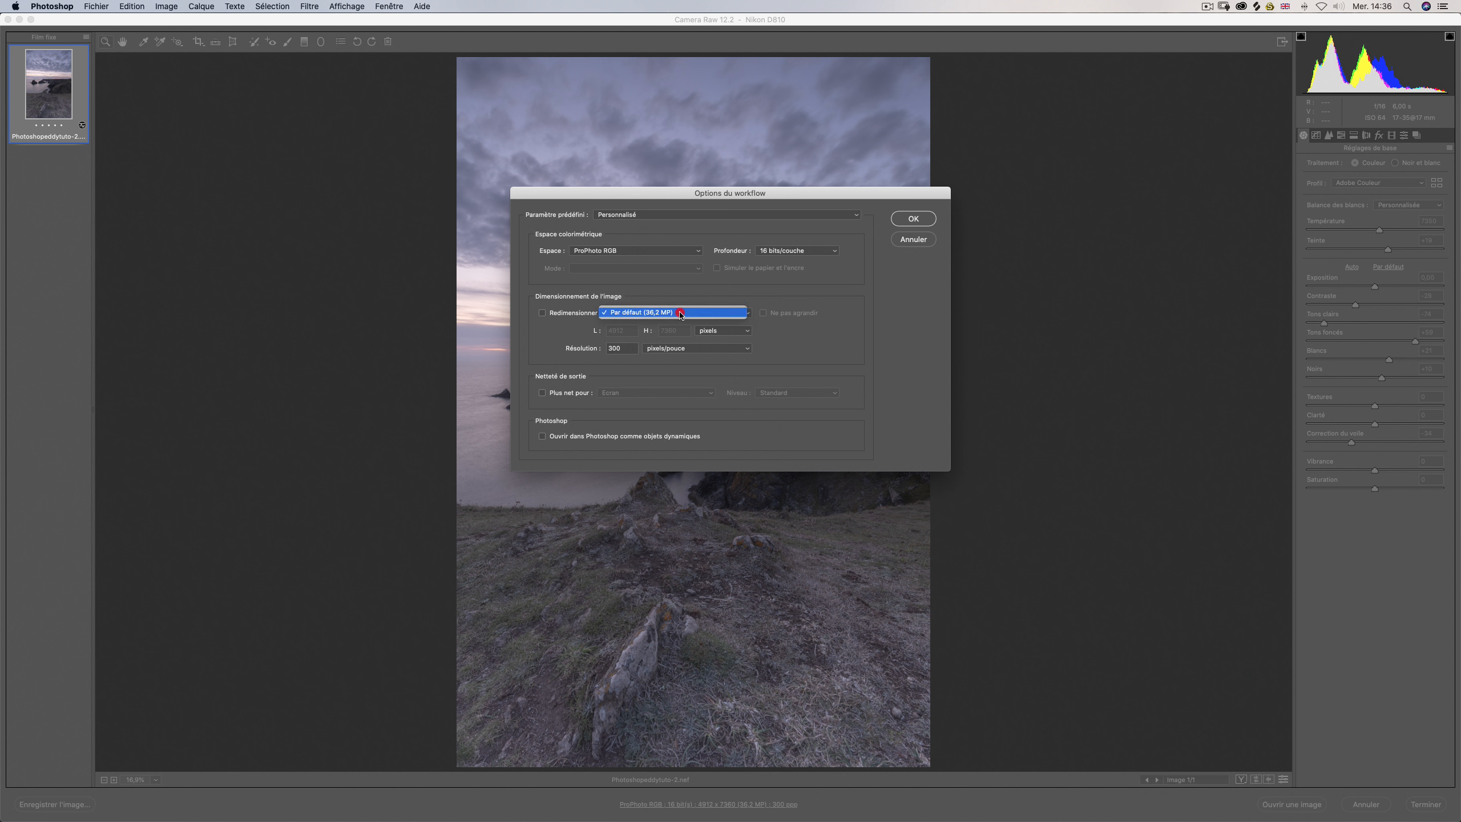
{"action": "left_click", "coordinate": [877, 330]}
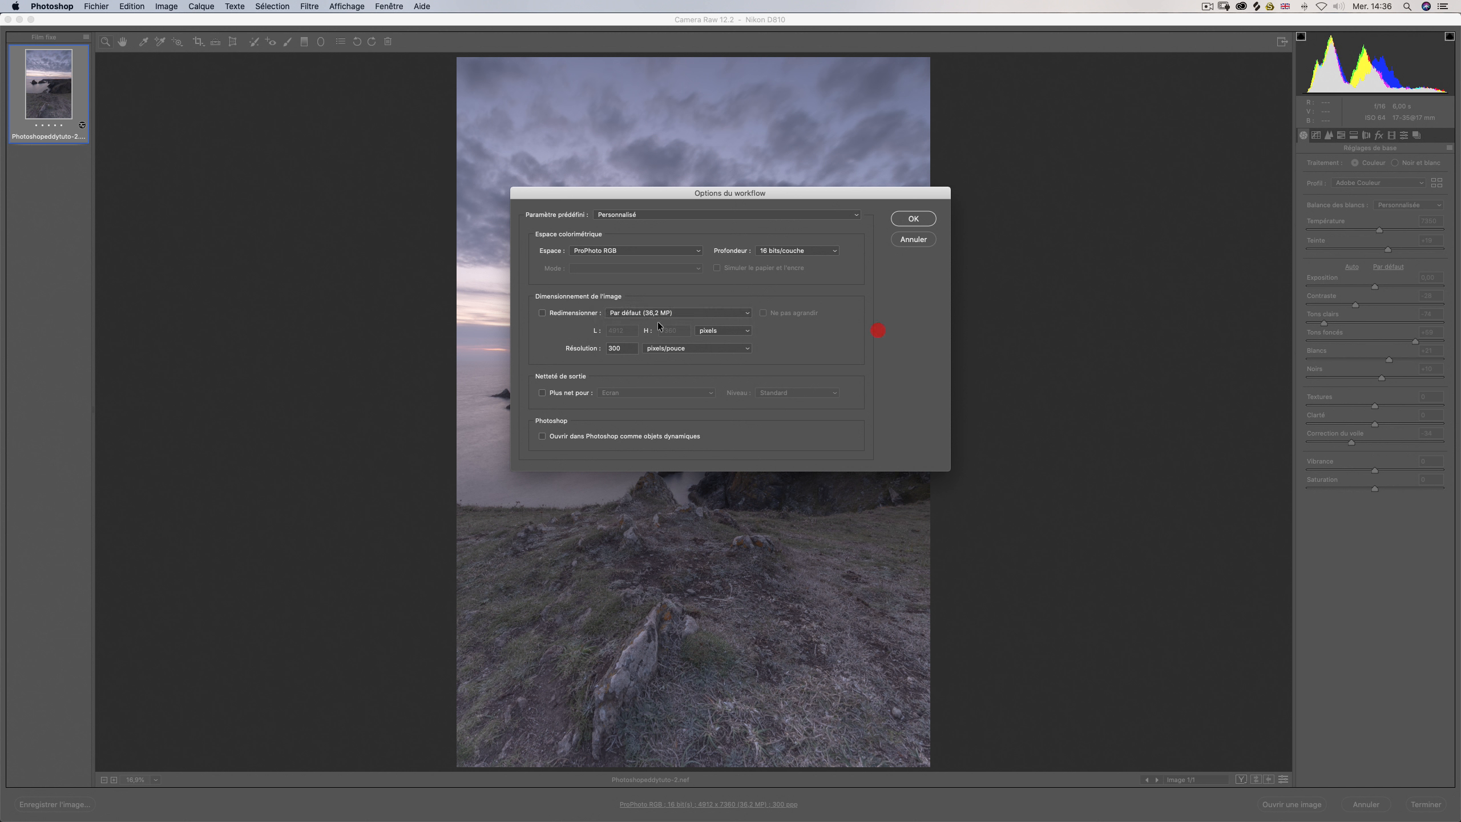
{"action": "left_click", "coordinate": [542, 313]}
{"action": "left_click", "coordinate": [541, 313]}
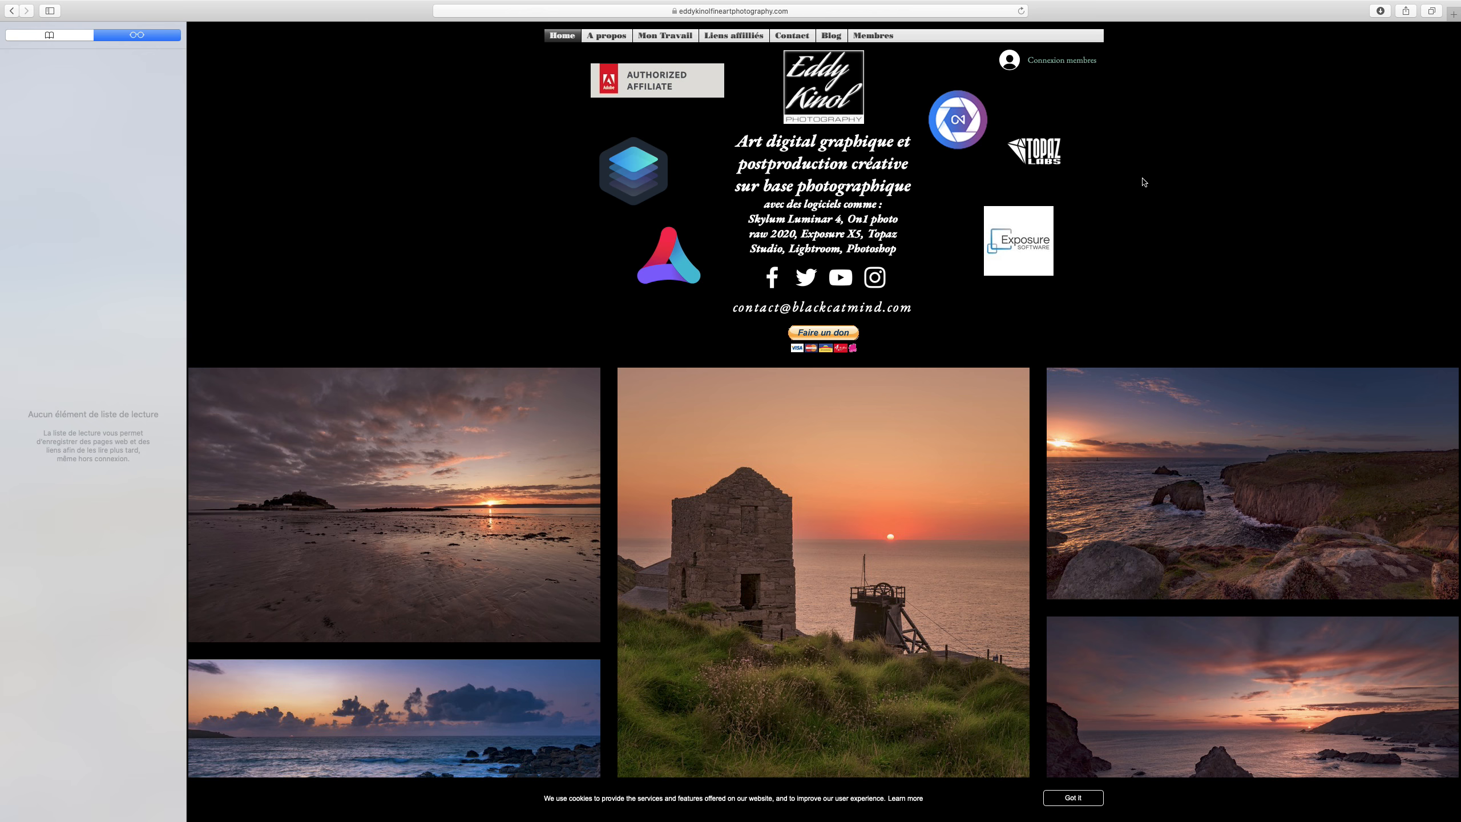
In the web browser, look through the photography site's Liens affiliés page and return to its home page.
{"action": "left_click", "coordinate": [729, 38]}
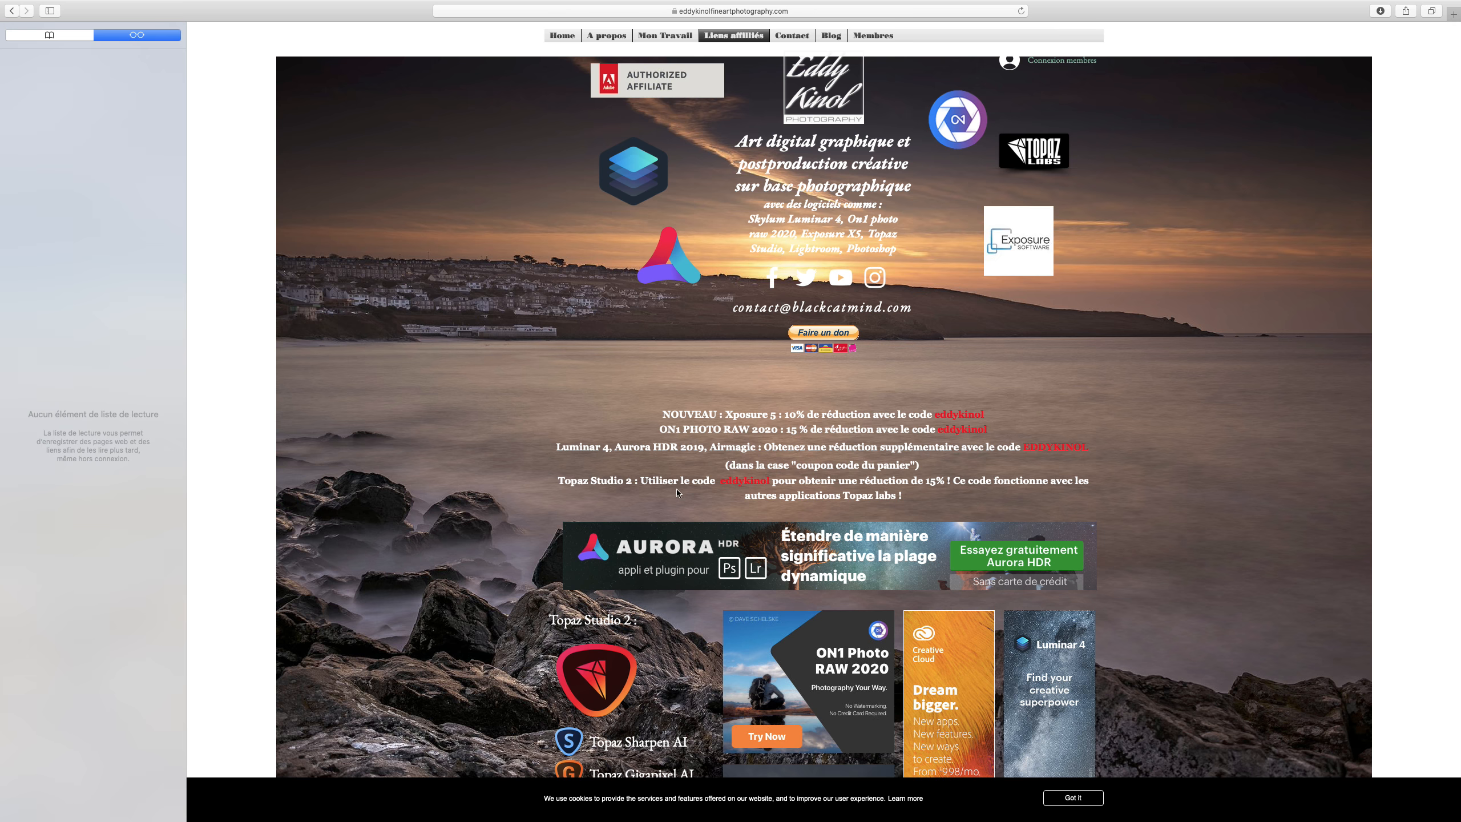
{"action": "scroll", "coordinate": [919, 229], "scroll_direction": "down", "scroll_amount": 5}
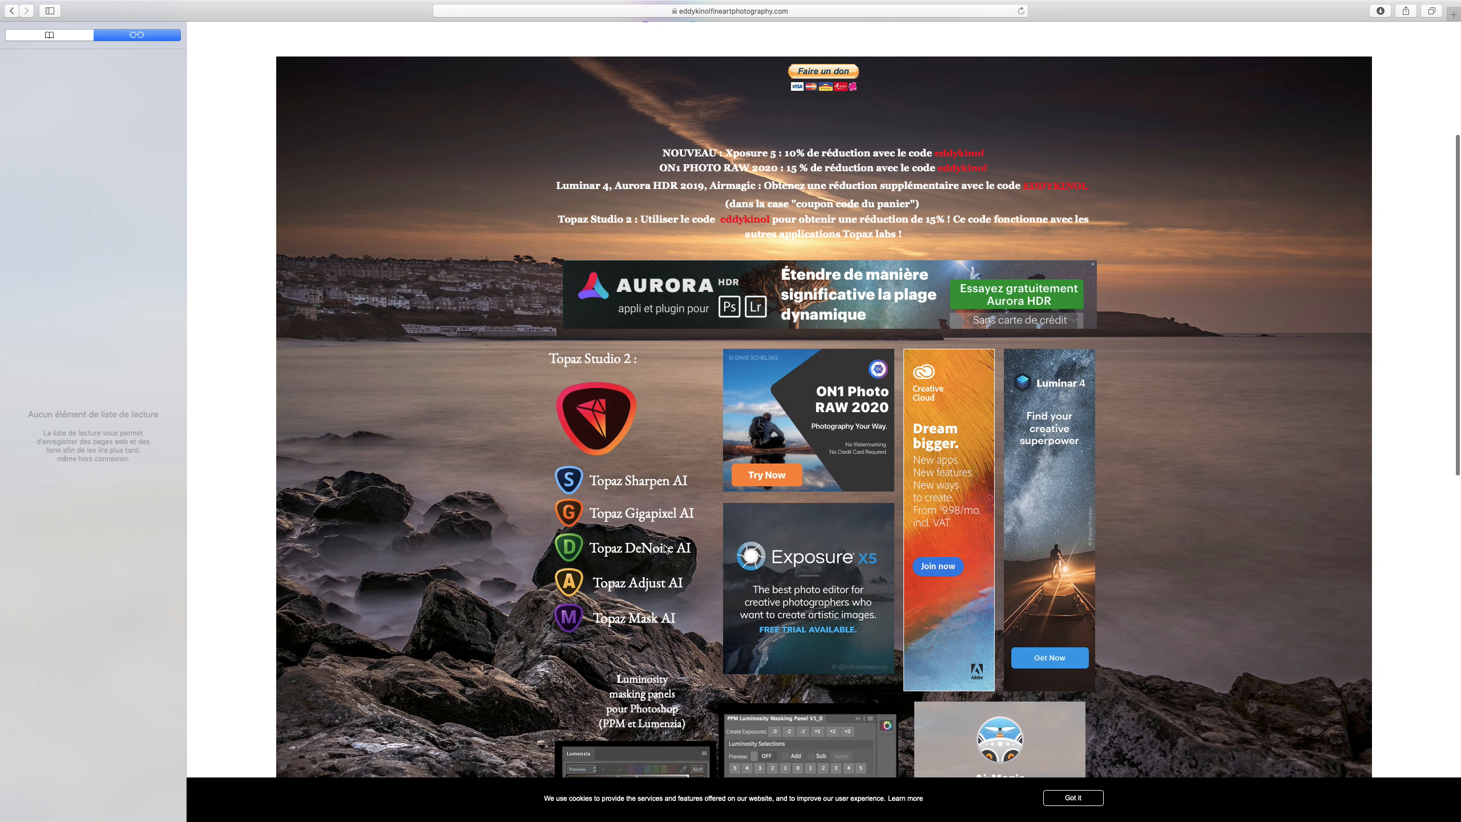
{"action": "scroll", "coordinate": [1076, 557], "scroll_direction": "down", "scroll_amount": 4}
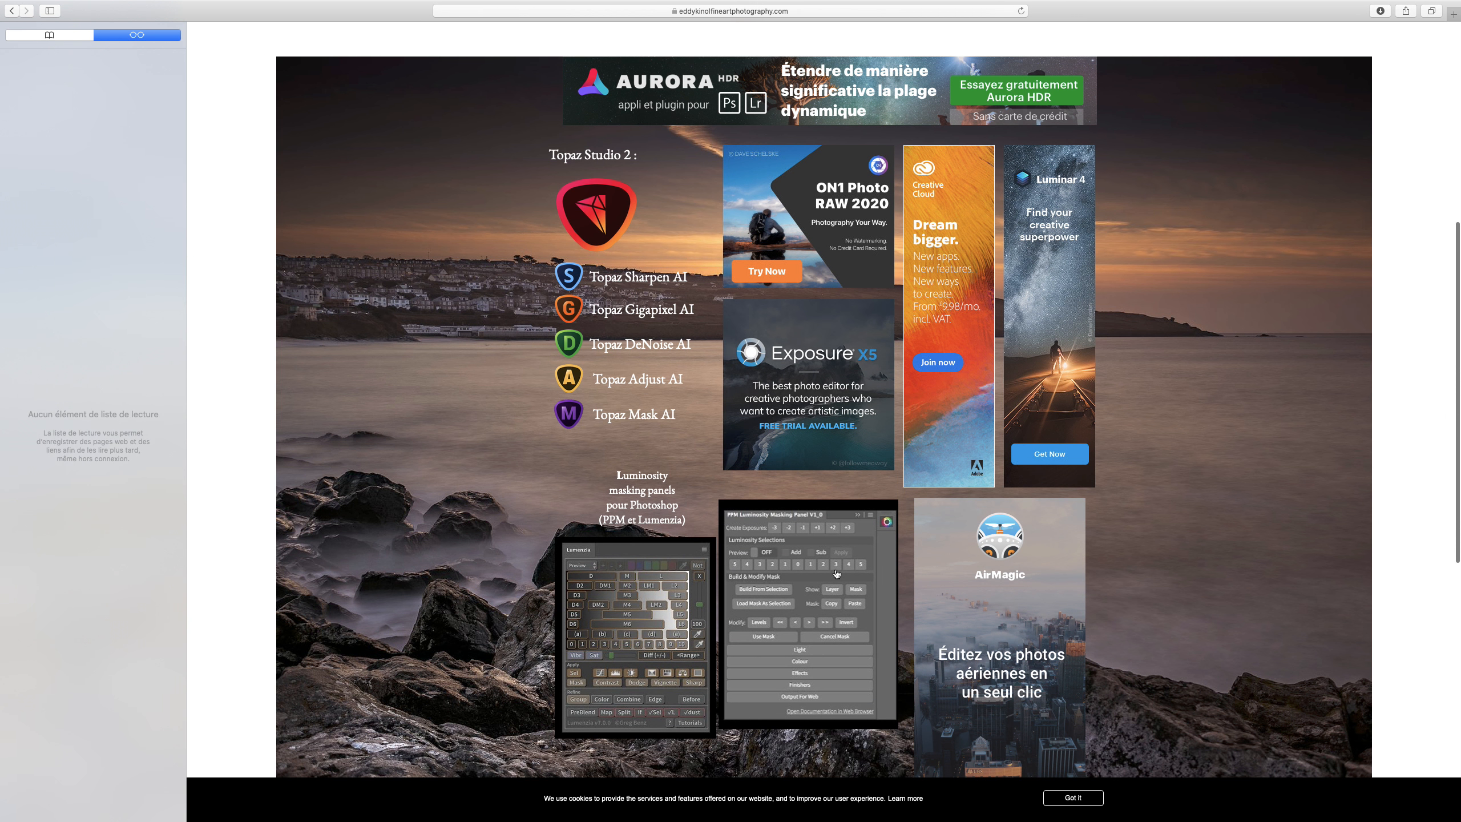
{"action": "scroll", "coordinate": [835, 573], "scroll_direction": "up", "scroll_amount": 9}
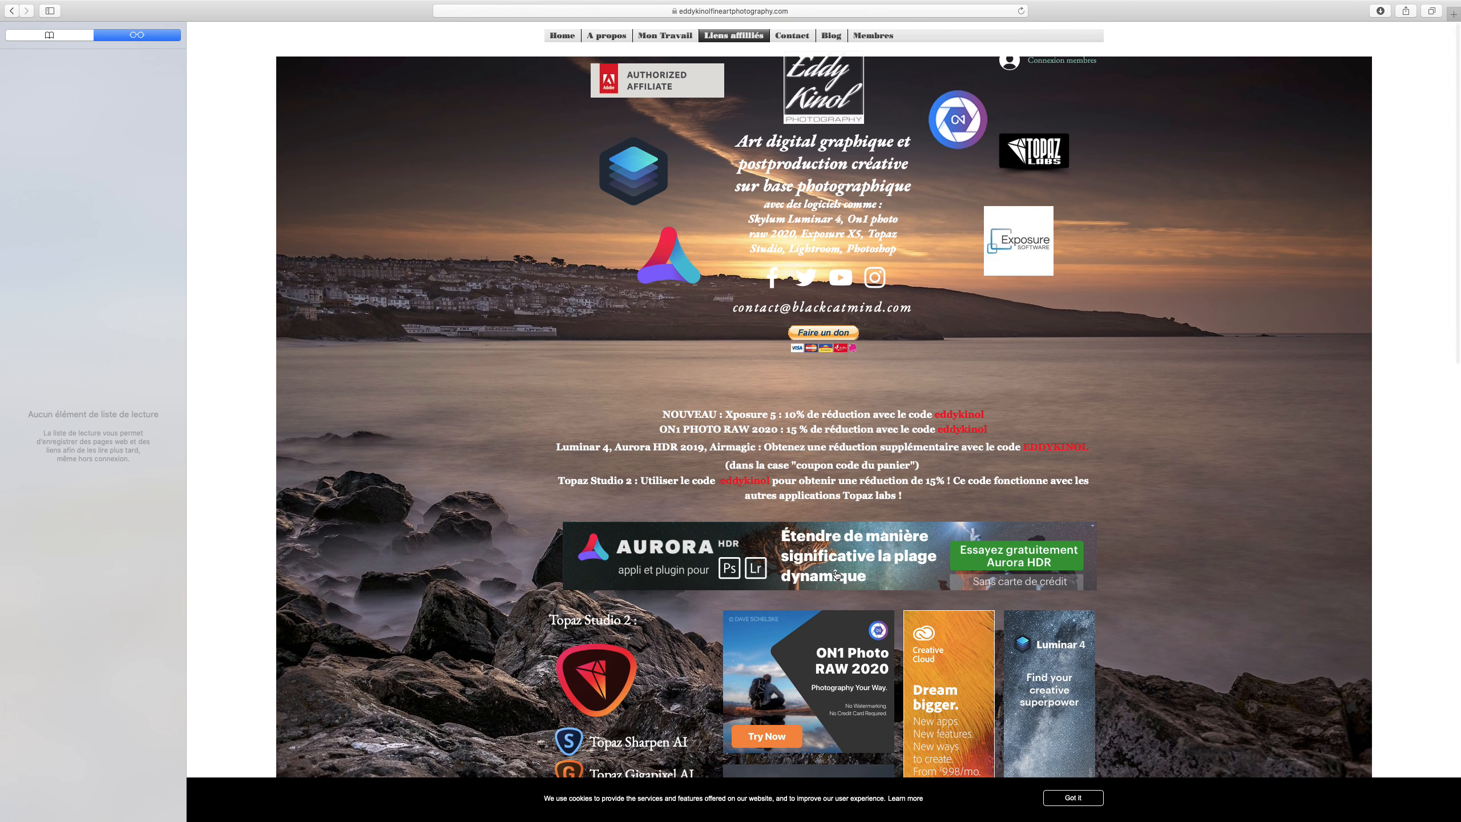
{"action": "left_click", "coordinate": [561, 35]}
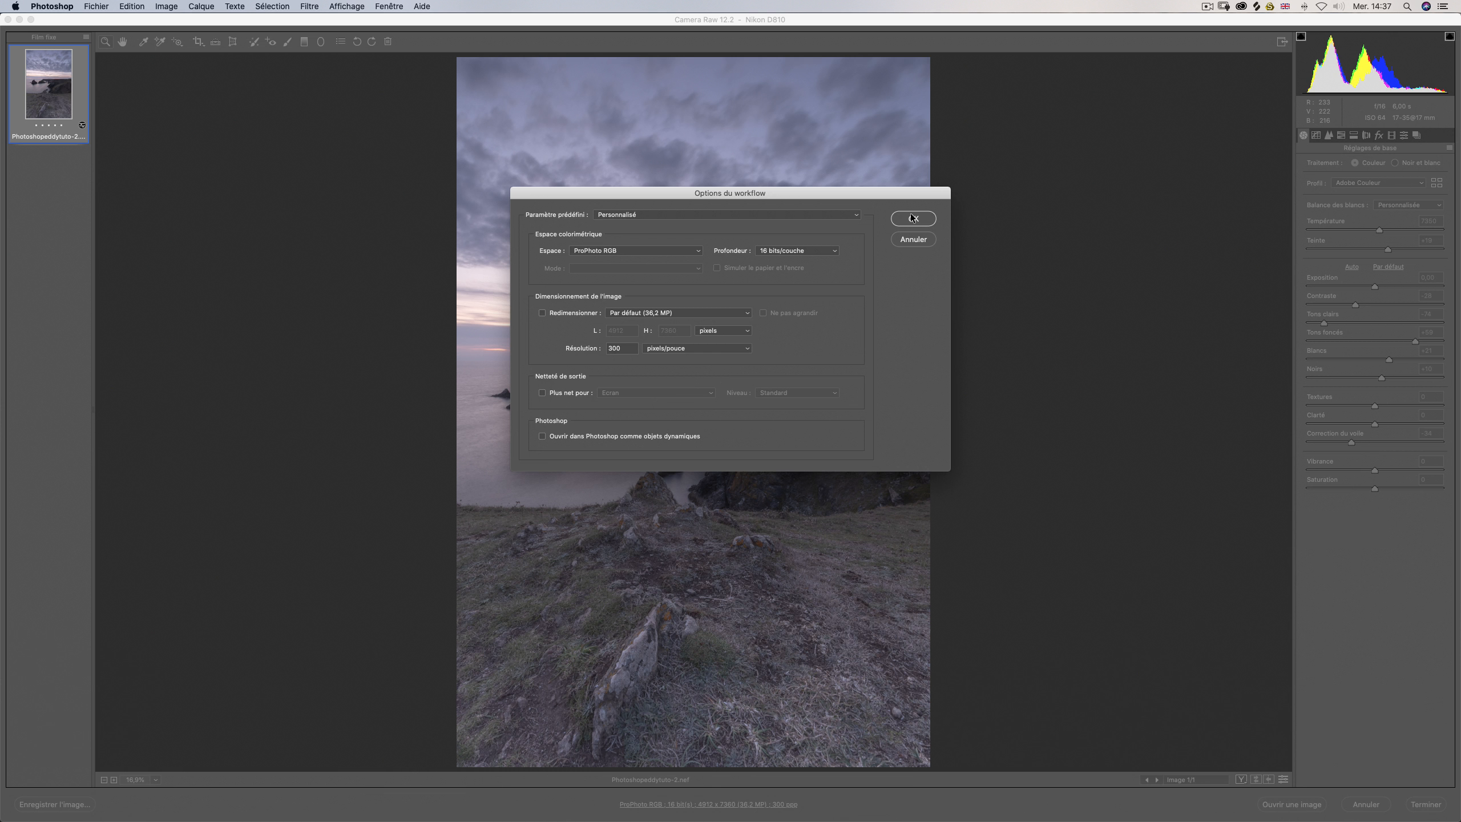
Back in Camera Raw, accept the workflow options and open the photo in Photoshop as a smart object.
{"action": "left_click", "coordinate": [911, 214]}
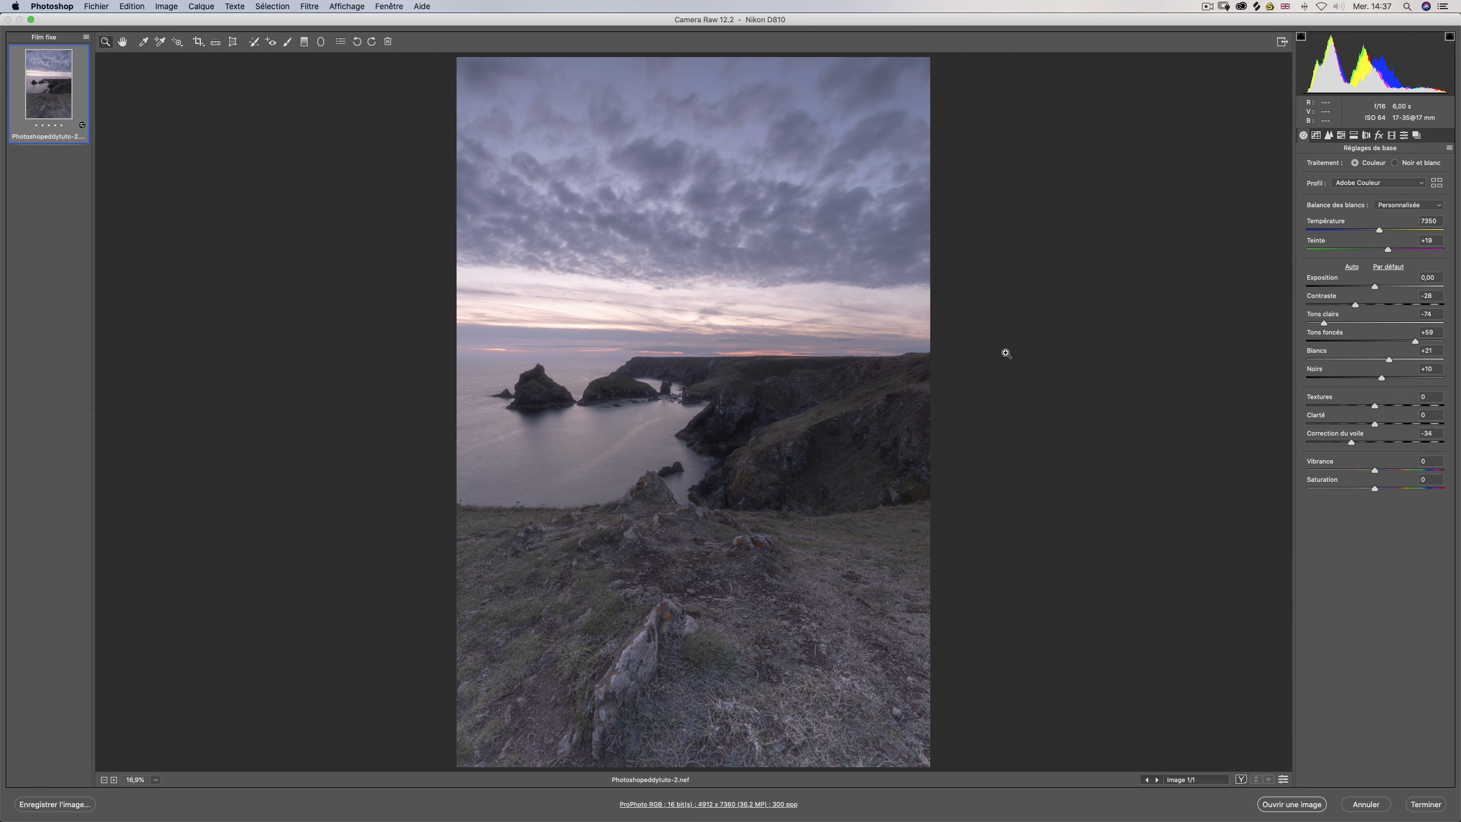
{"action": "key", "text": "shift"}
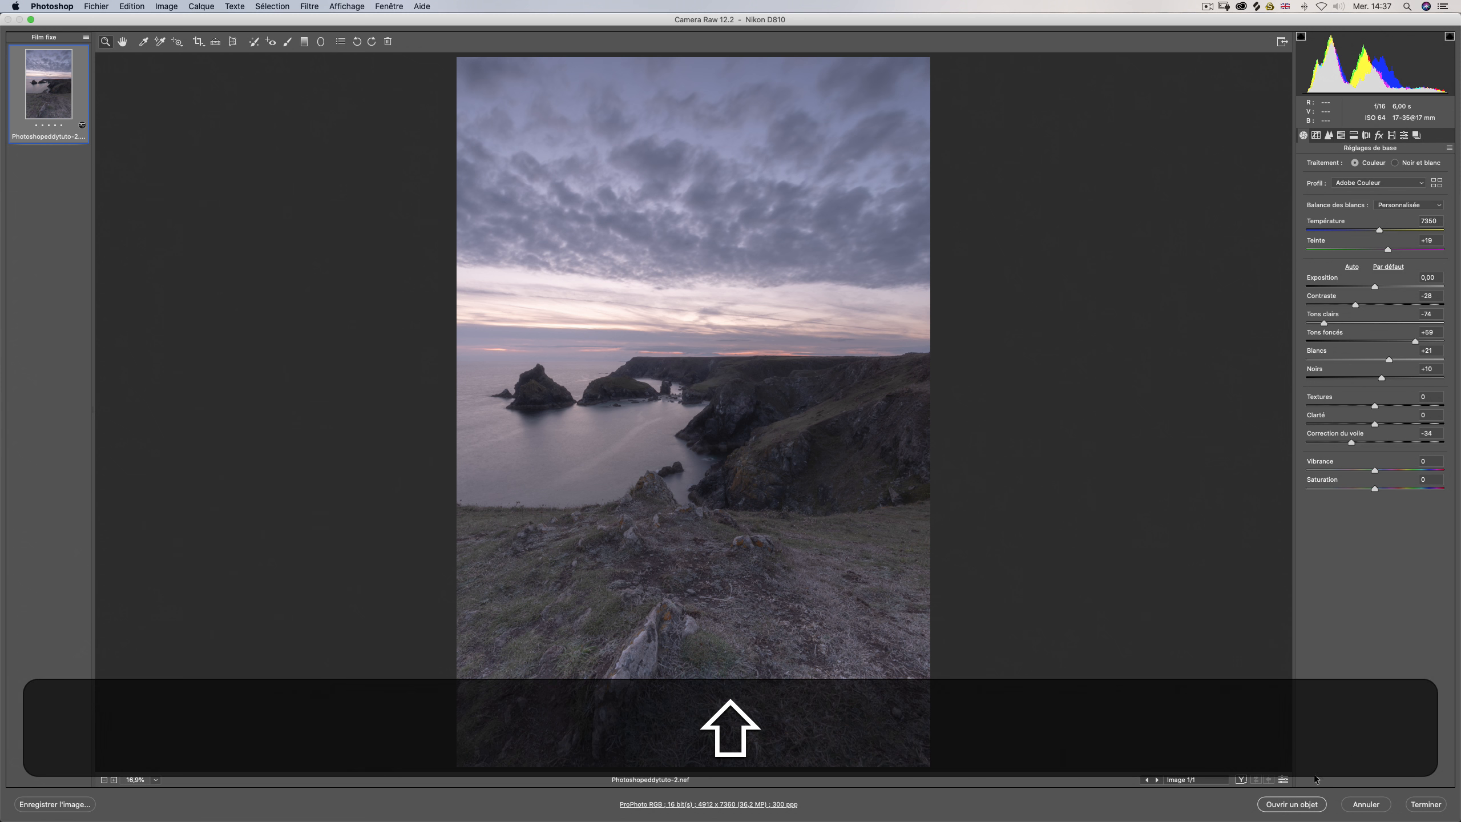
{"action": "left_click", "coordinate": [1296, 803], "text": "shift"}
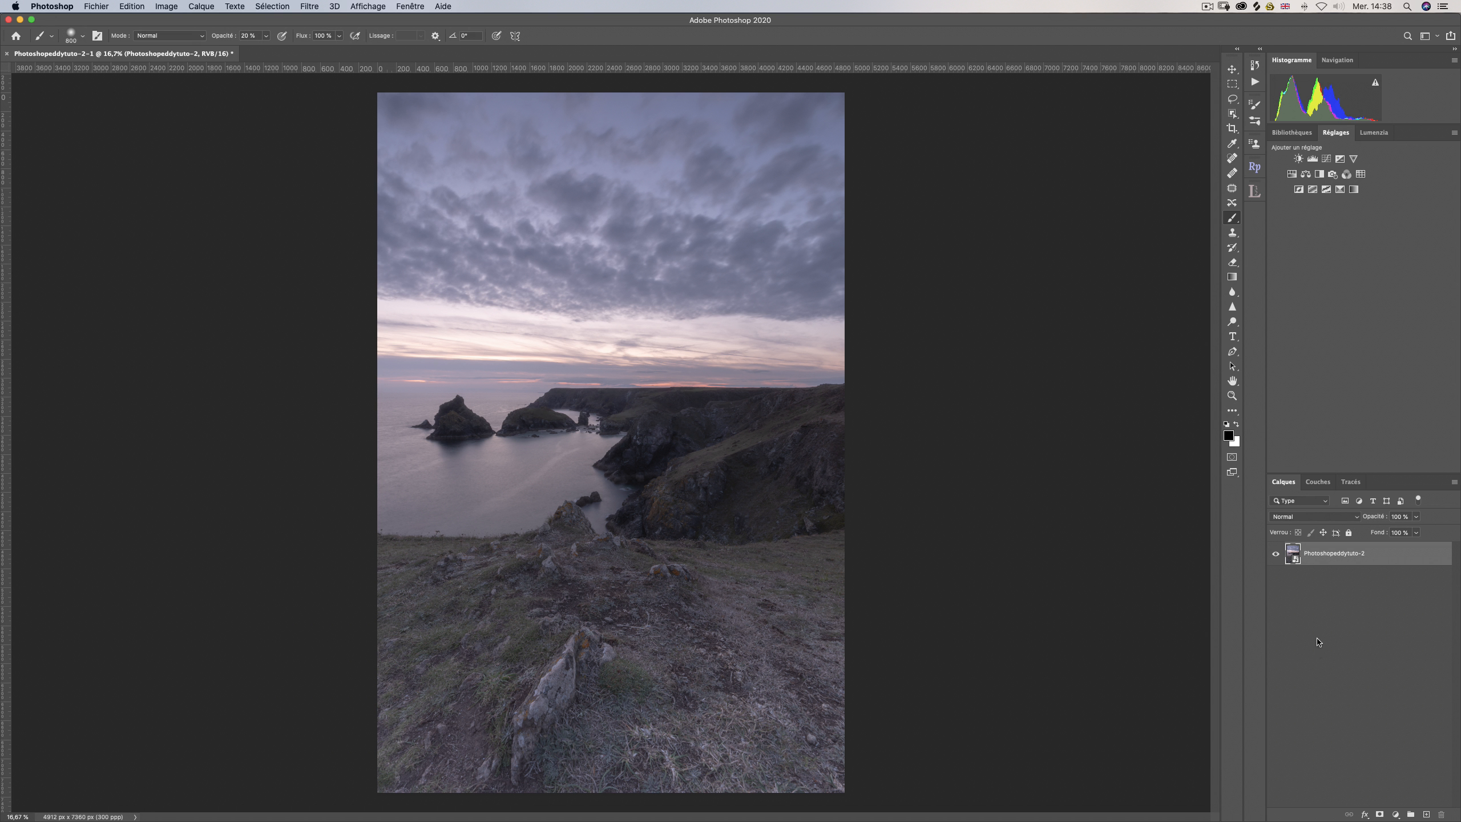
Reopen the smart object's raw settings, adjust the white balance temperature, and apply the change.
{"action": "double_click", "coordinate": [1290, 555]}
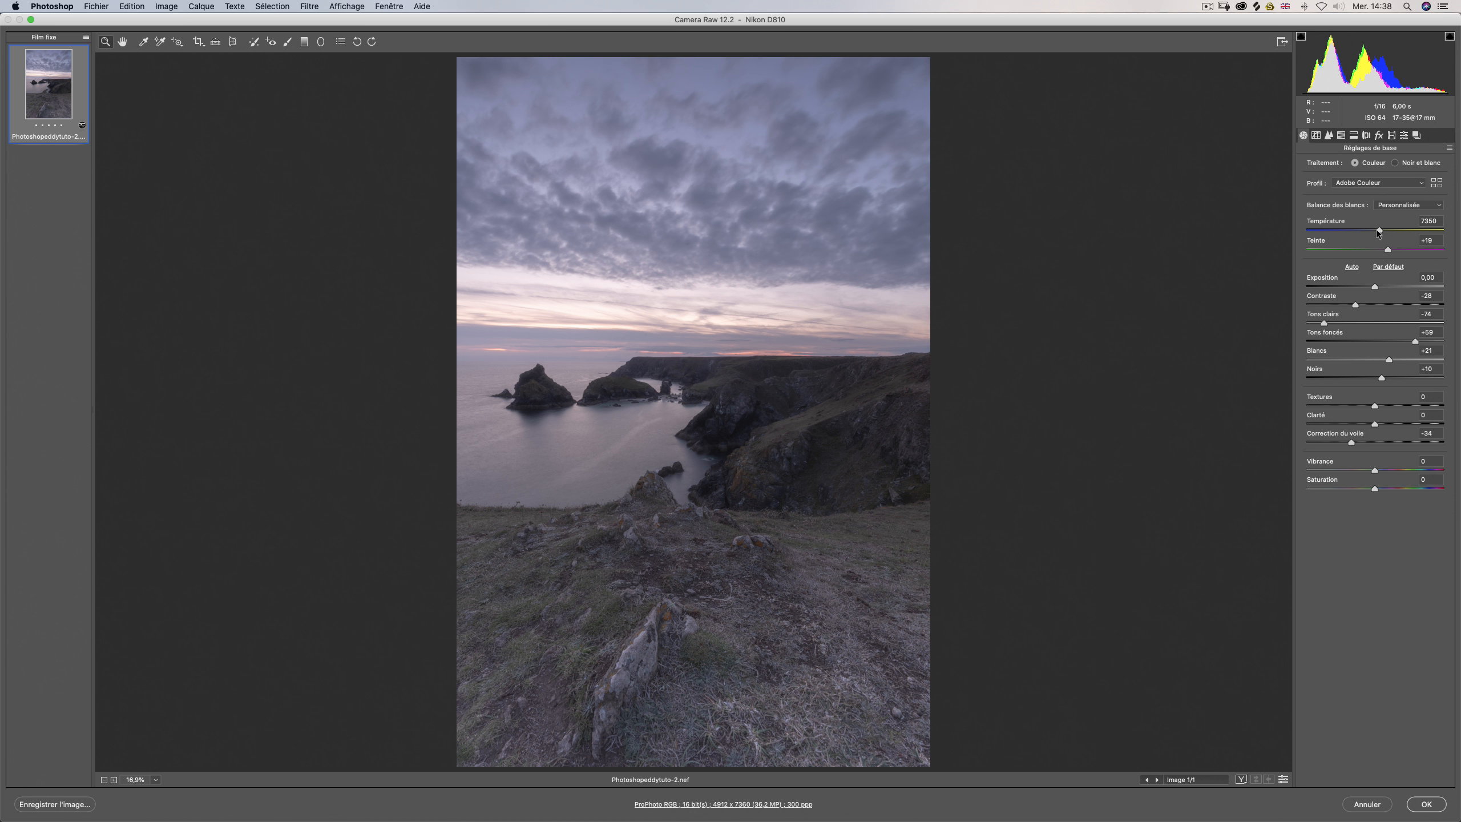
{"action": "mouse_move", "coordinate": [1358, 229]}
{"action": "left_mouse_down"}
{"action": "mouse_move", "coordinate": [1393, 249]}
{"action": "mouse_move", "coordinate": [1364, 230]}
{"action": "mouse_move", "coordinate": [1378, 230]}
{"action": "left_mouse_up"}
{"action": "left_click", "coordinate": [1441, 808]}
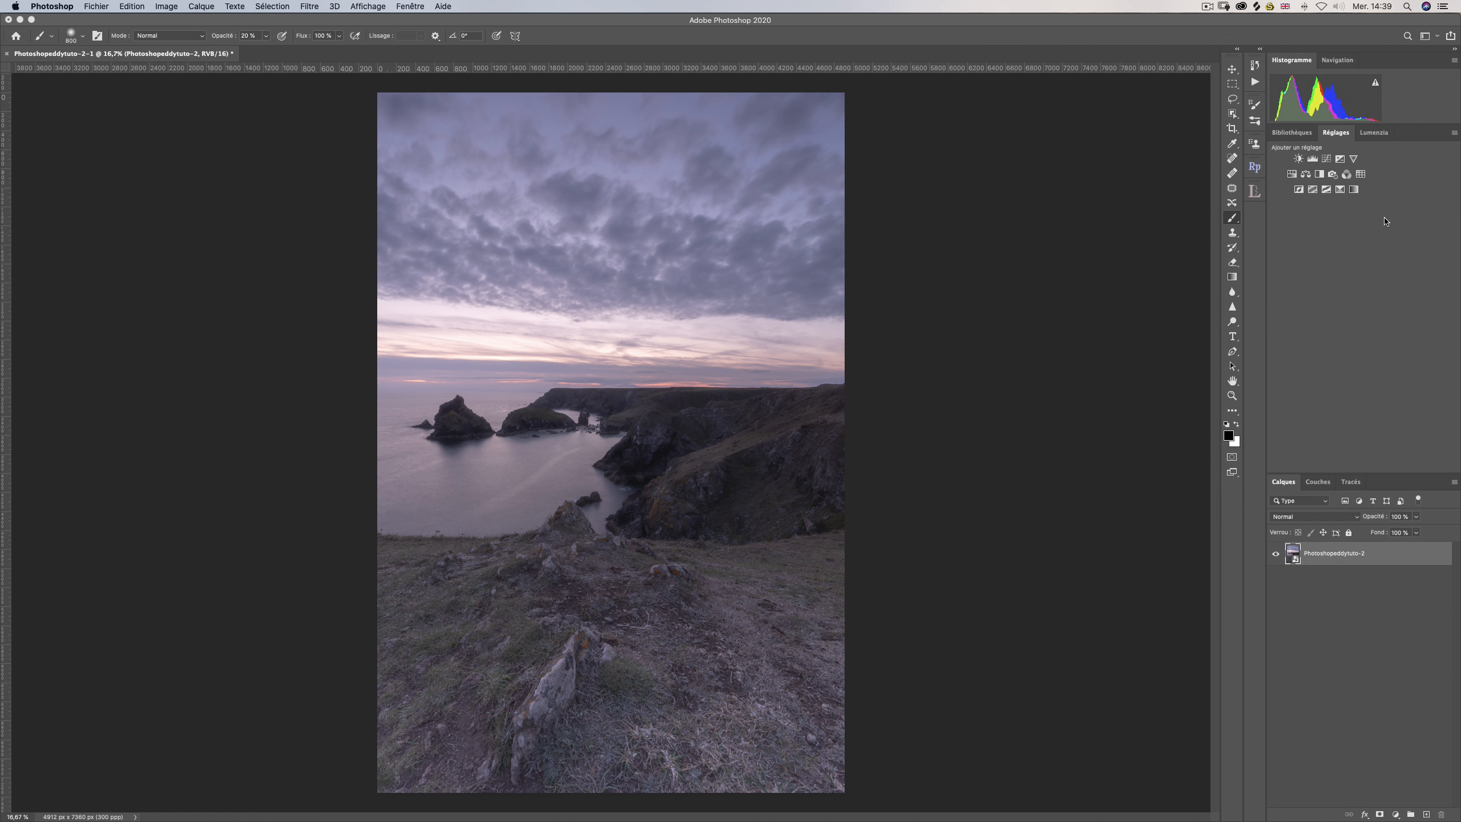
Add a Curves adjustment layer that raises input 103 to output 135, and invert its mask to black.
{"action": "left_click", "coordinate": [1325, 159]}
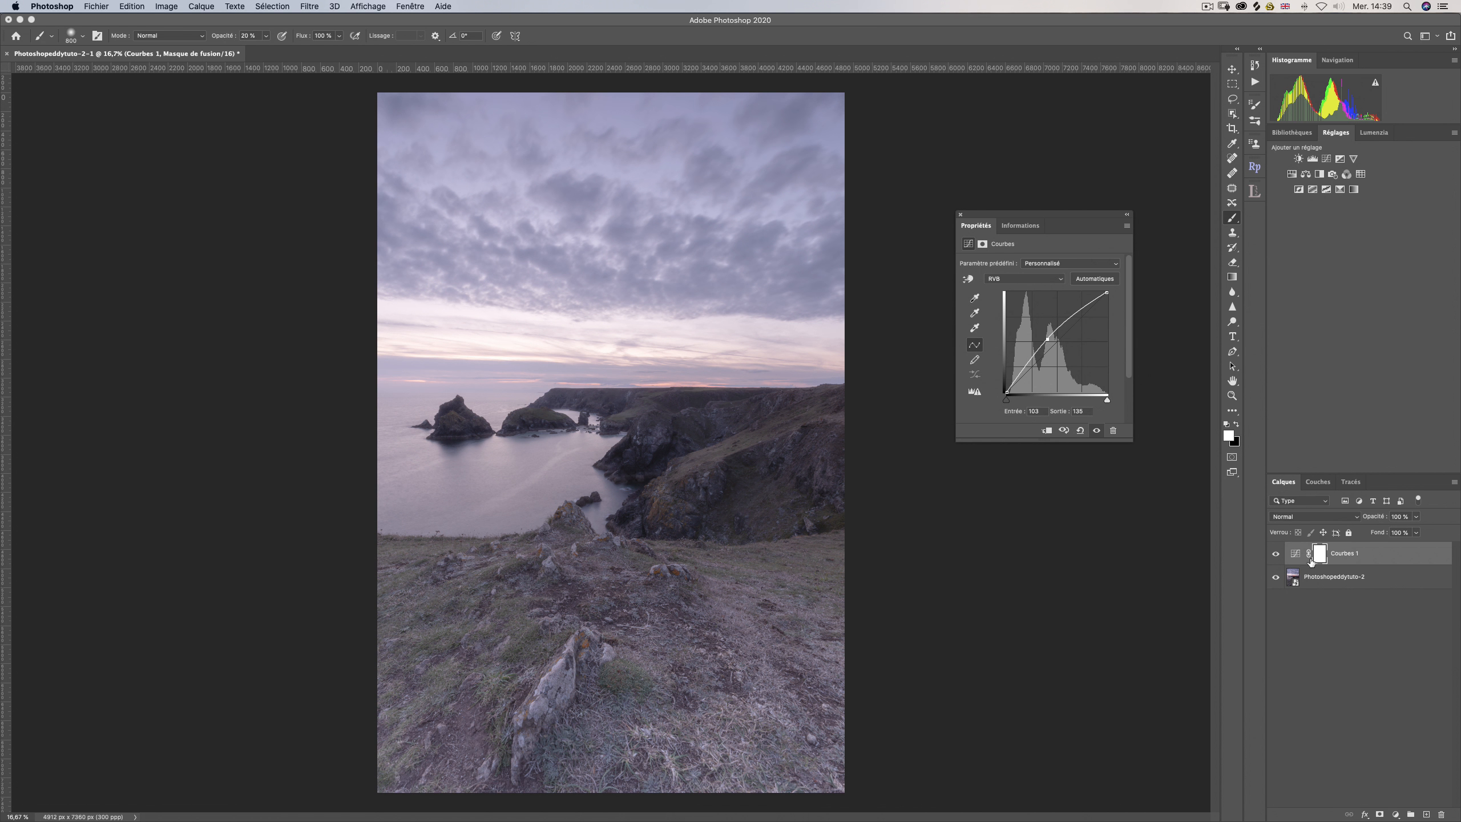
{"action": "key", "text": "super+i"}
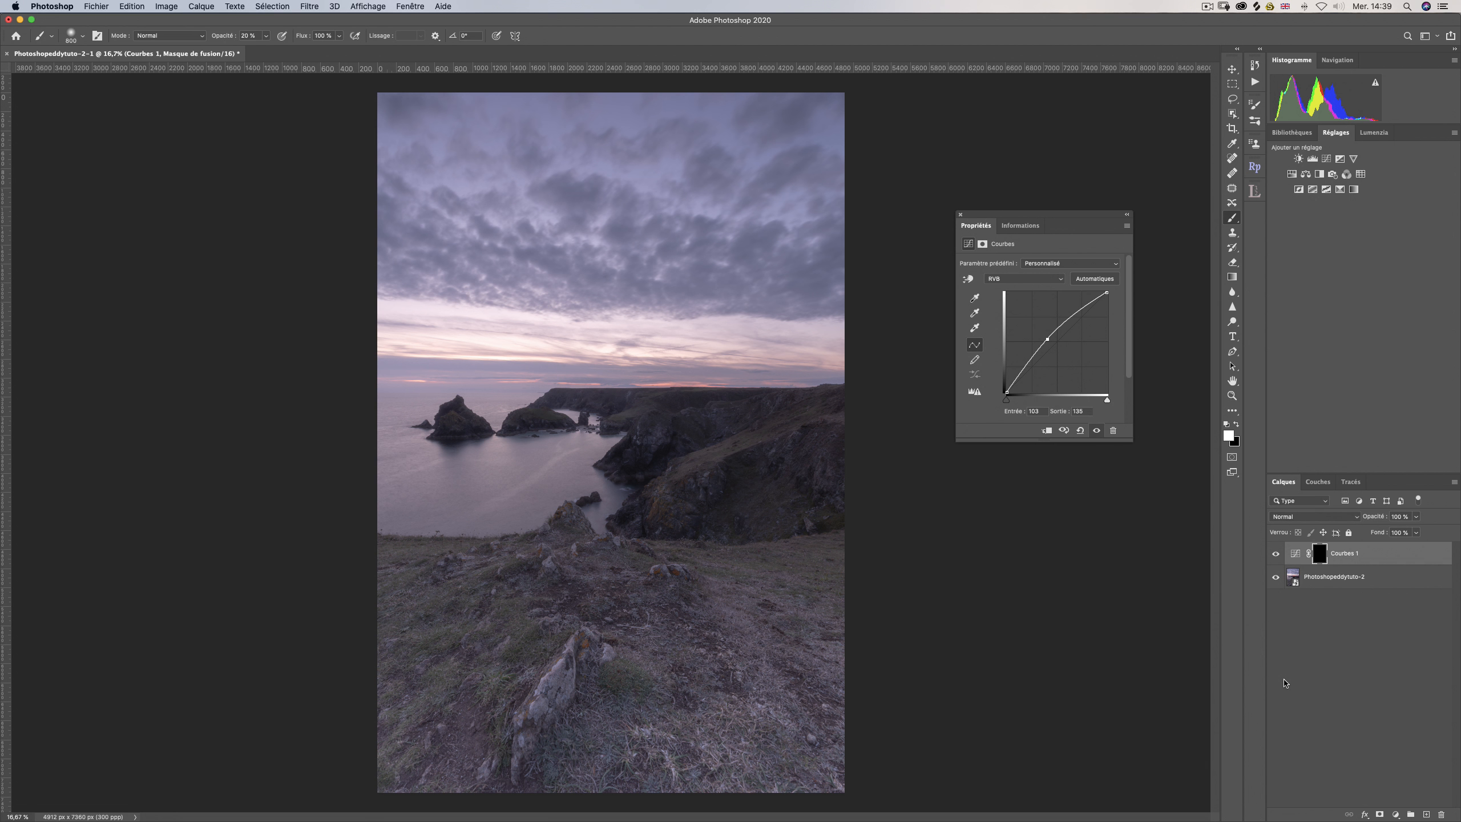
Preview Lumenzia's dark luminosity masks from D through D5, trying a slightly higher precision on D2, and keep the D5 preview.
{"action": "left_click", "coordinate": [1374, 133]}
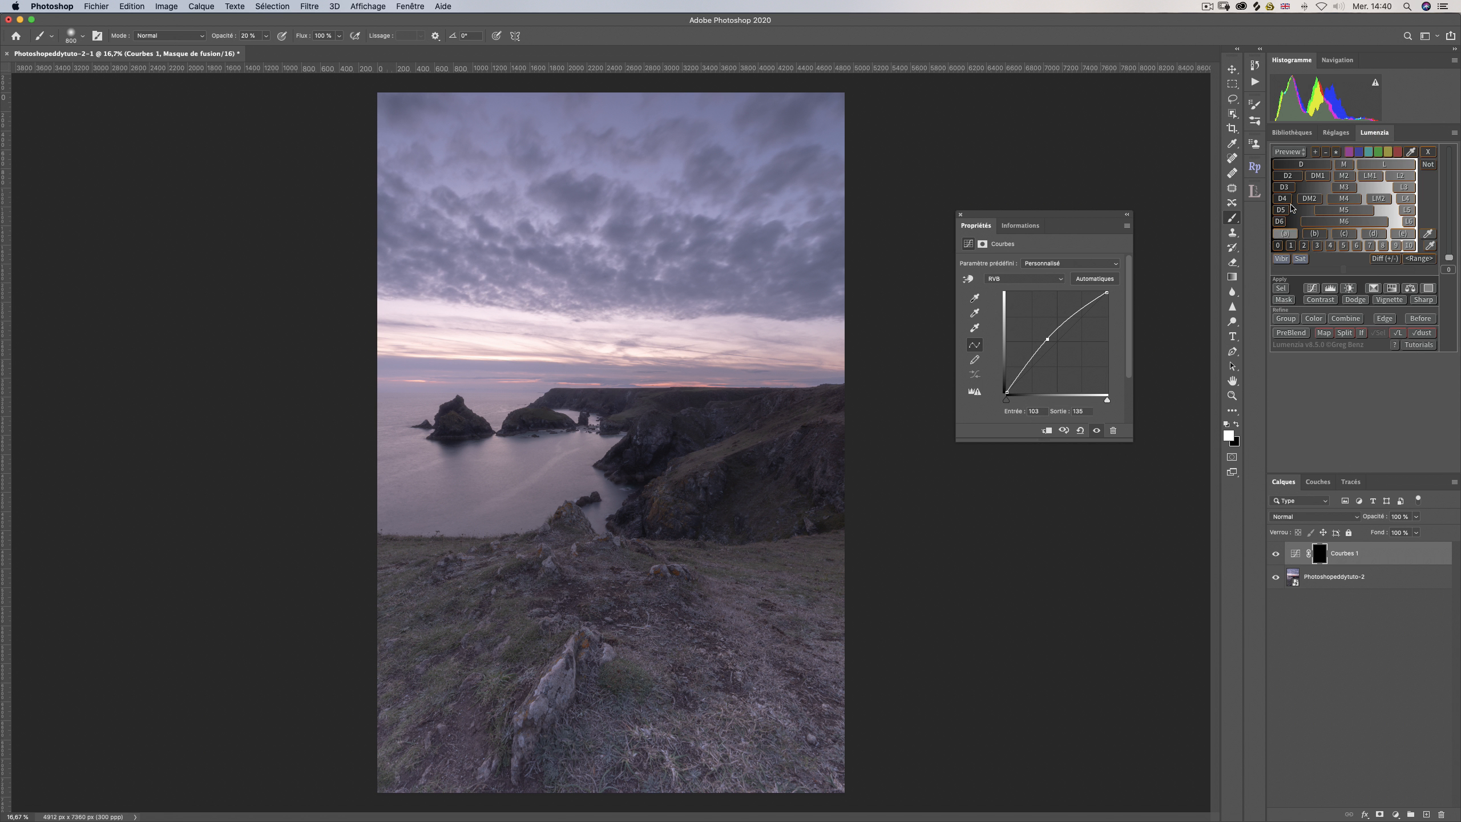
{"action": "left_click", "coordinate": [1288, 164]}
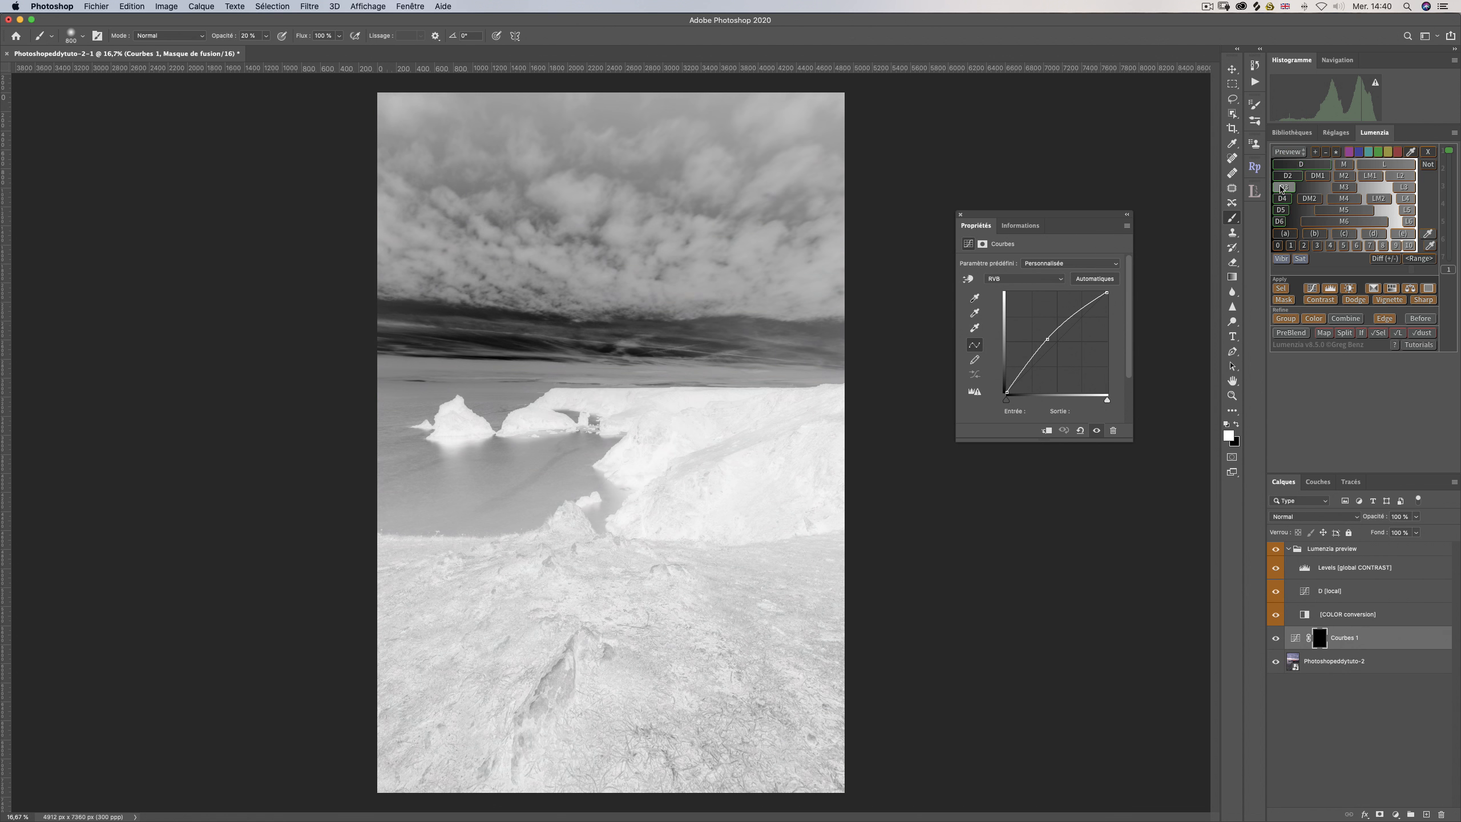
{"action": "left_click", "coordinate": [1284, 176]}
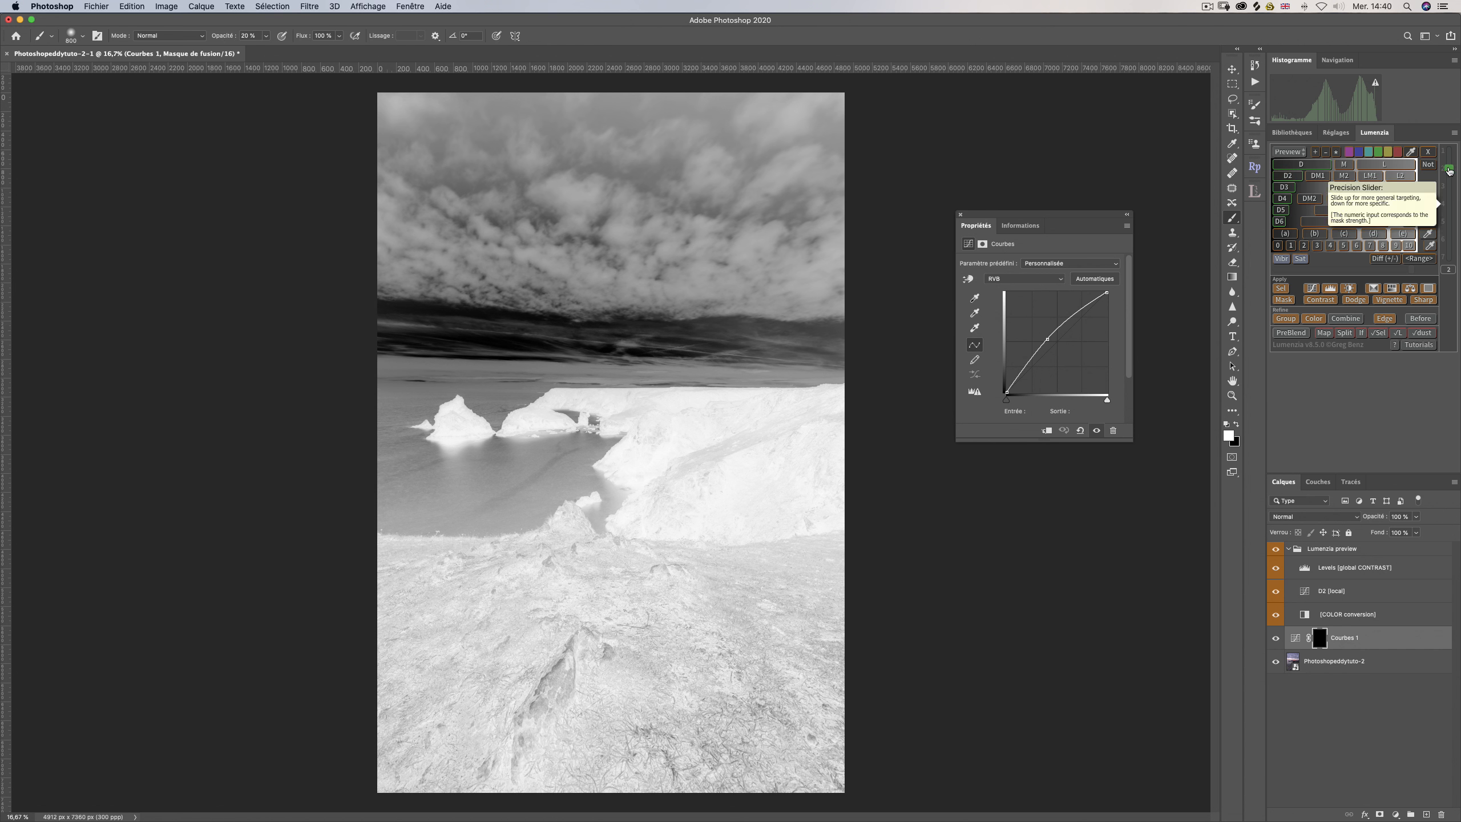
{"action": "left_click_drag", "start_coordinate": [1448, 170], "coordinate": [1448, 182]}
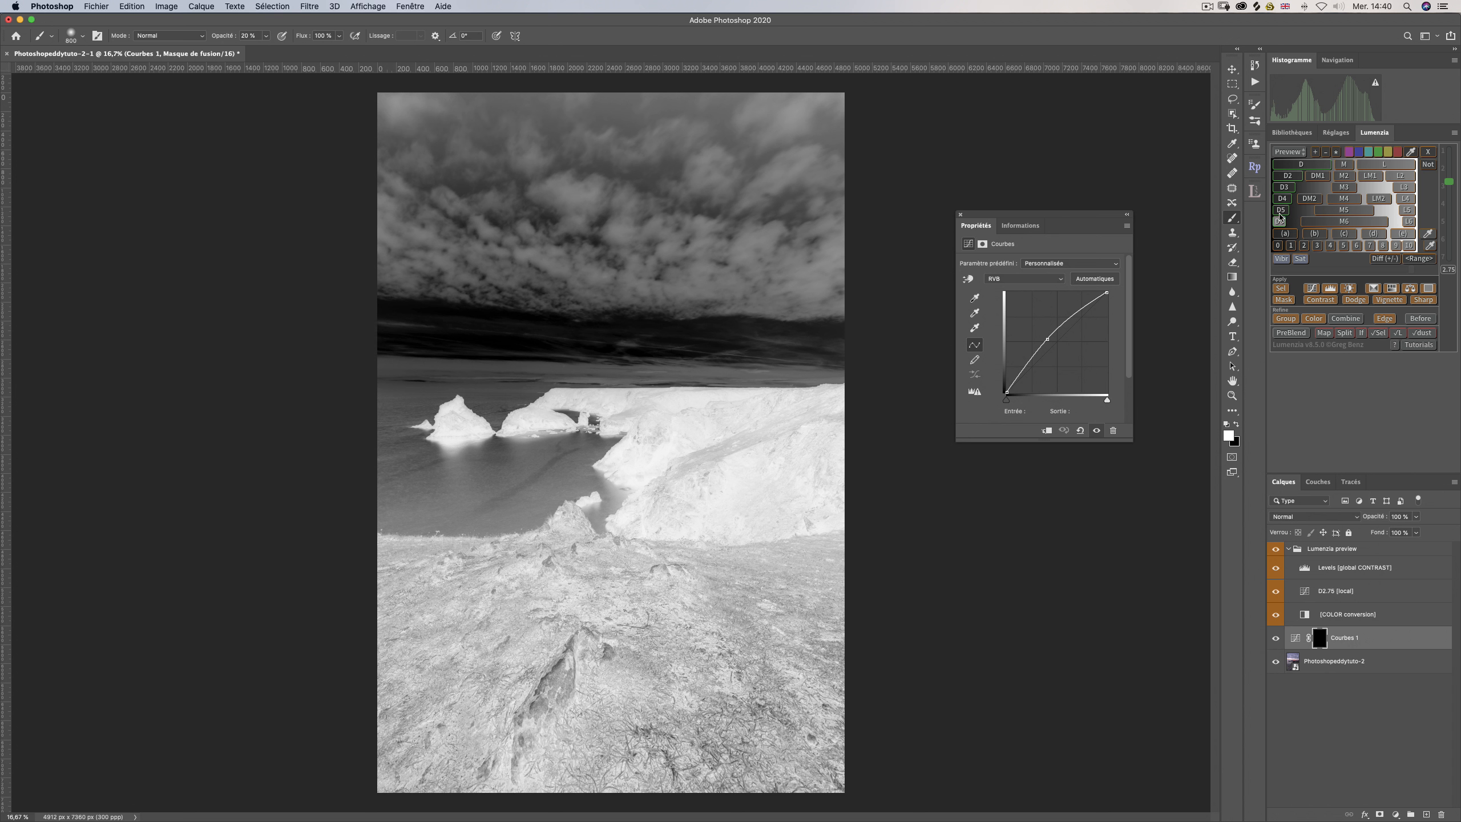
{"action": "left_click", "coordinate": [1284, 188]}
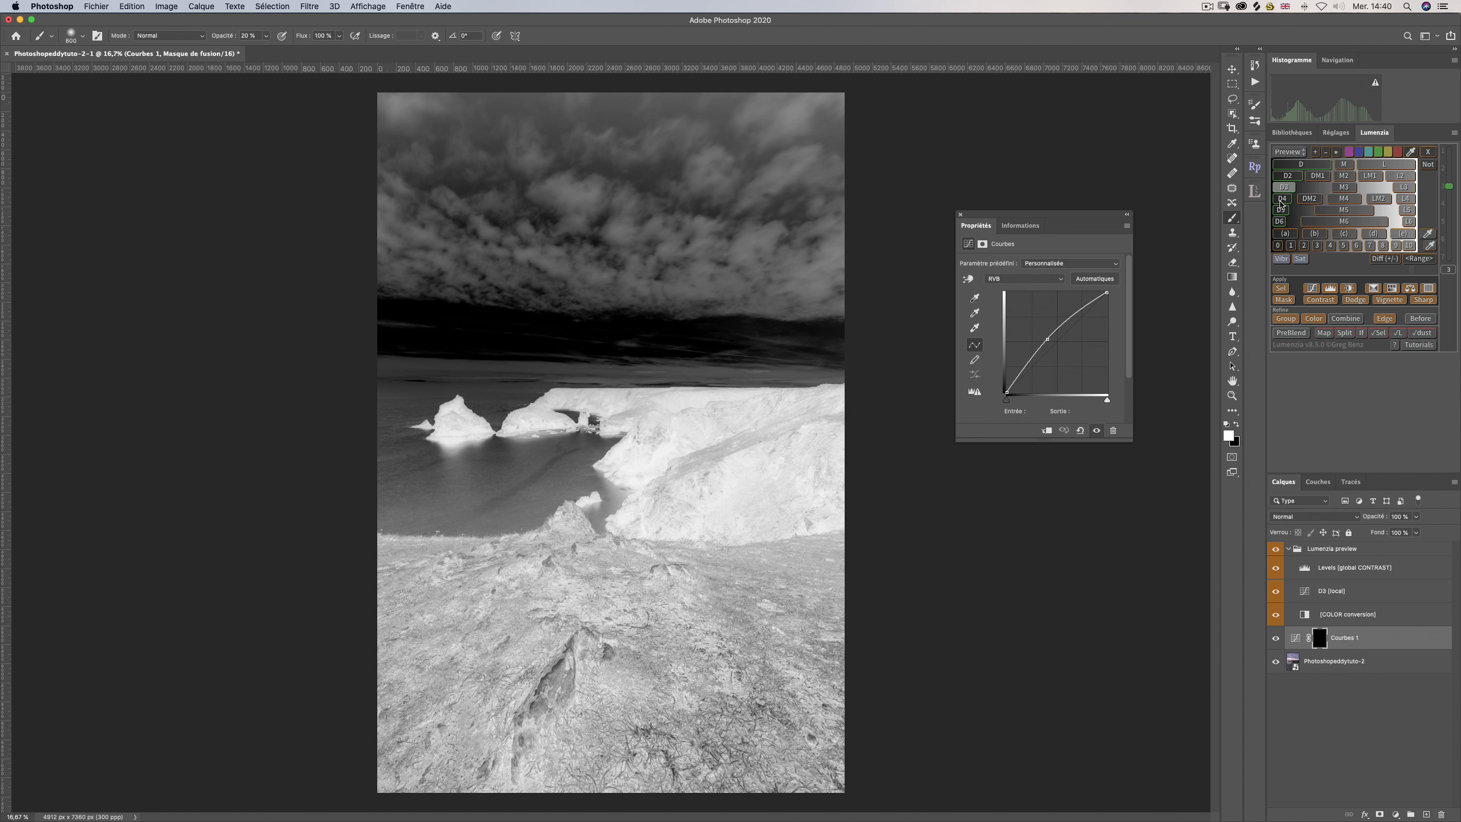
{"action": "left_click", "coordinate": [1281, 199]}
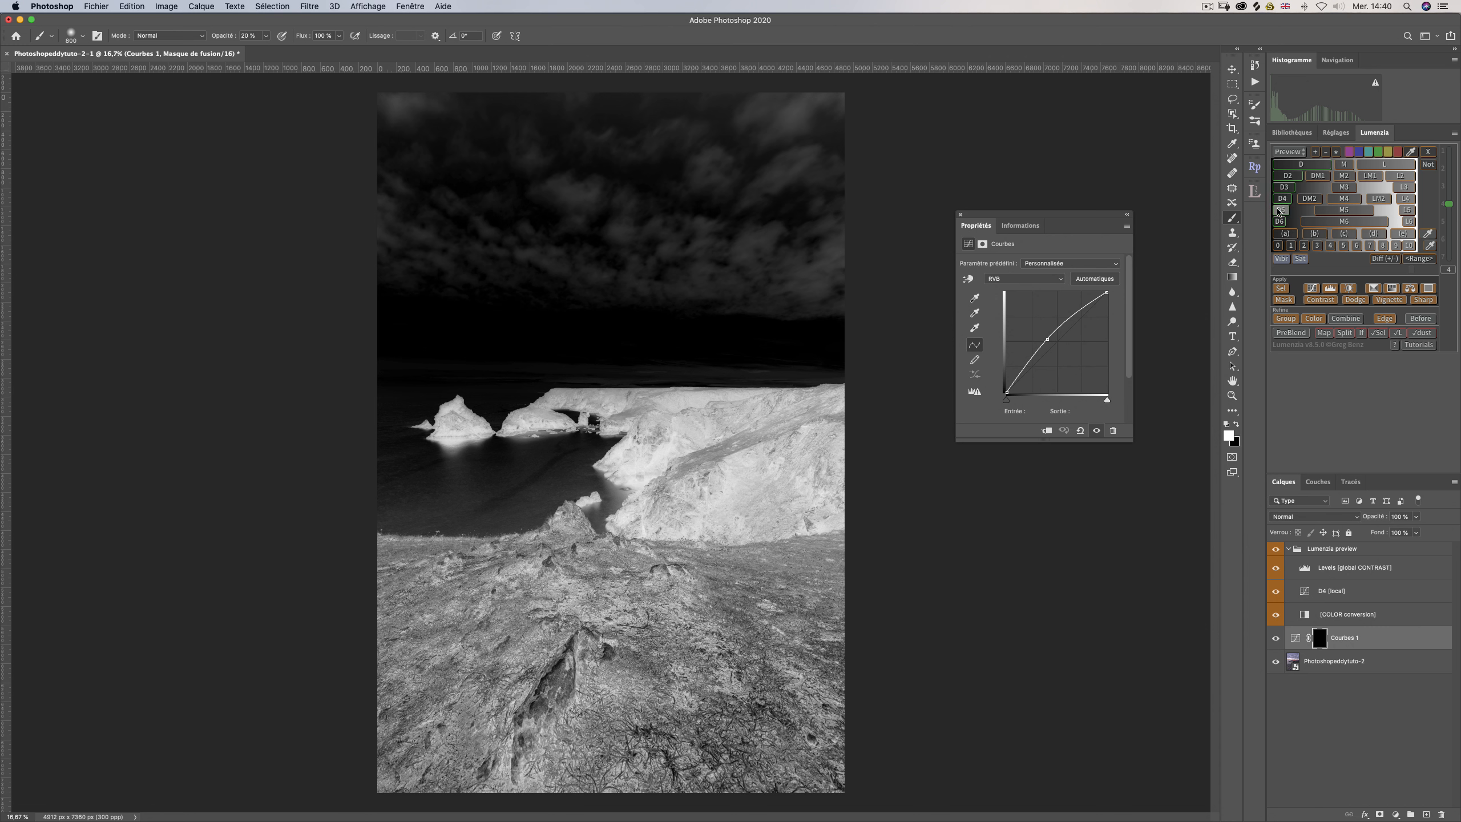
{"action": "left_click", "coordinate": [1281, 210]}
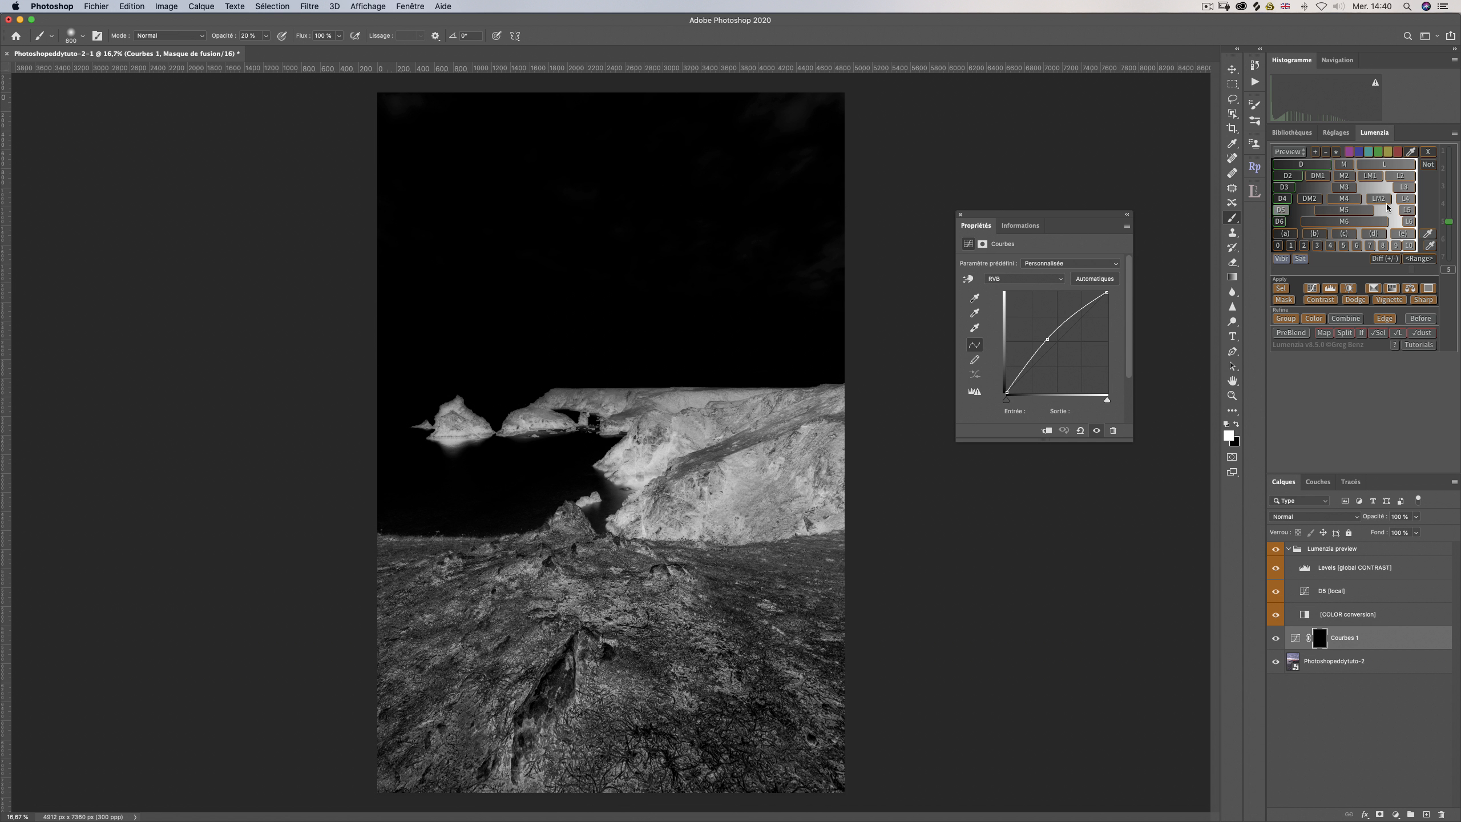
Strengthen the D5 preview's contrast in its Levels layer, setting input black to 17 and white to 207 and brightening the midtones.
{"action": "left_click", "coordinate": [1306, 569]}
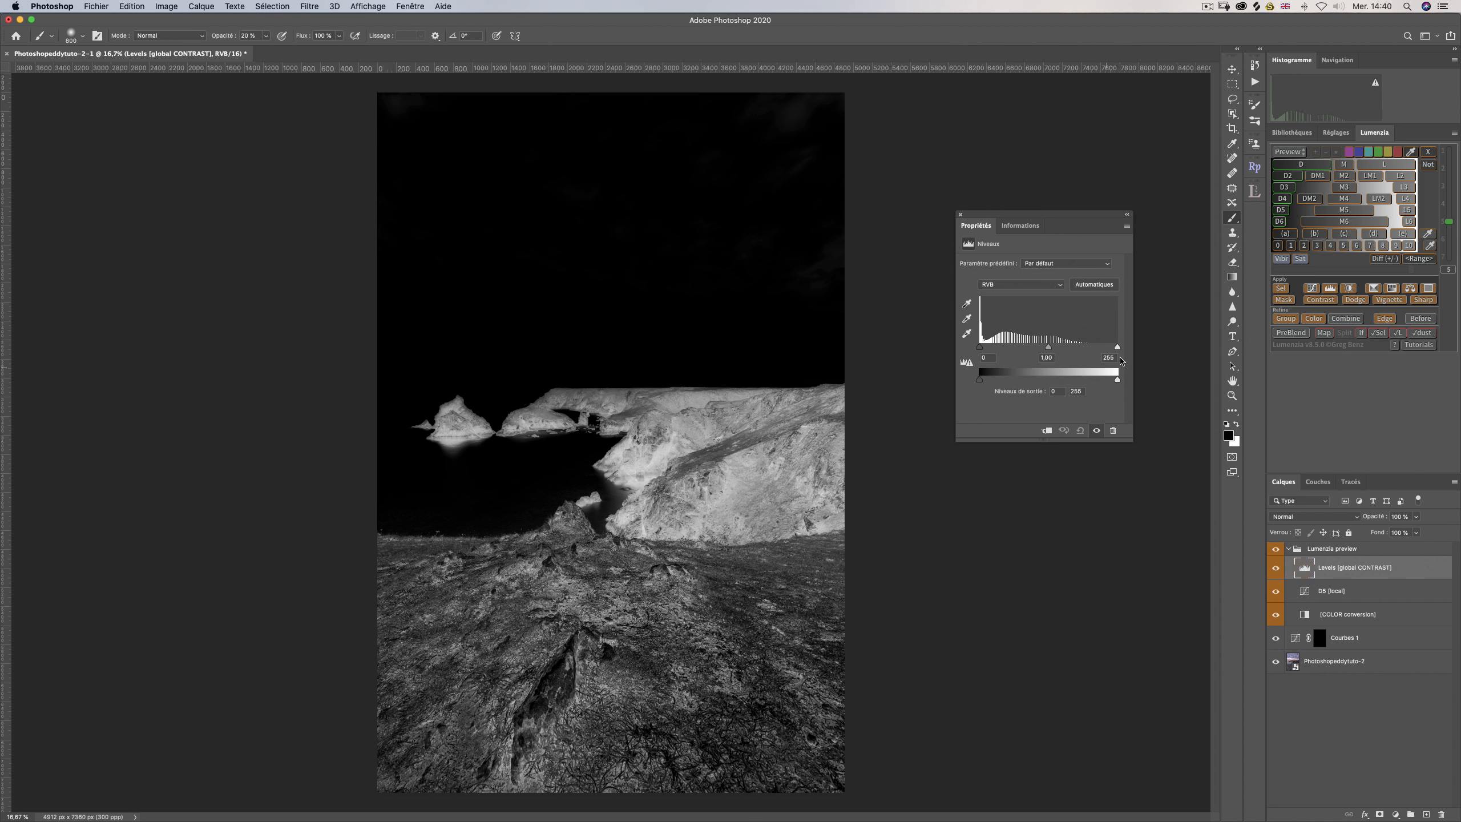
{"action": "left_click_drag", "start_coordinate": [1116, 347], "coordinate": [1000, 352]}
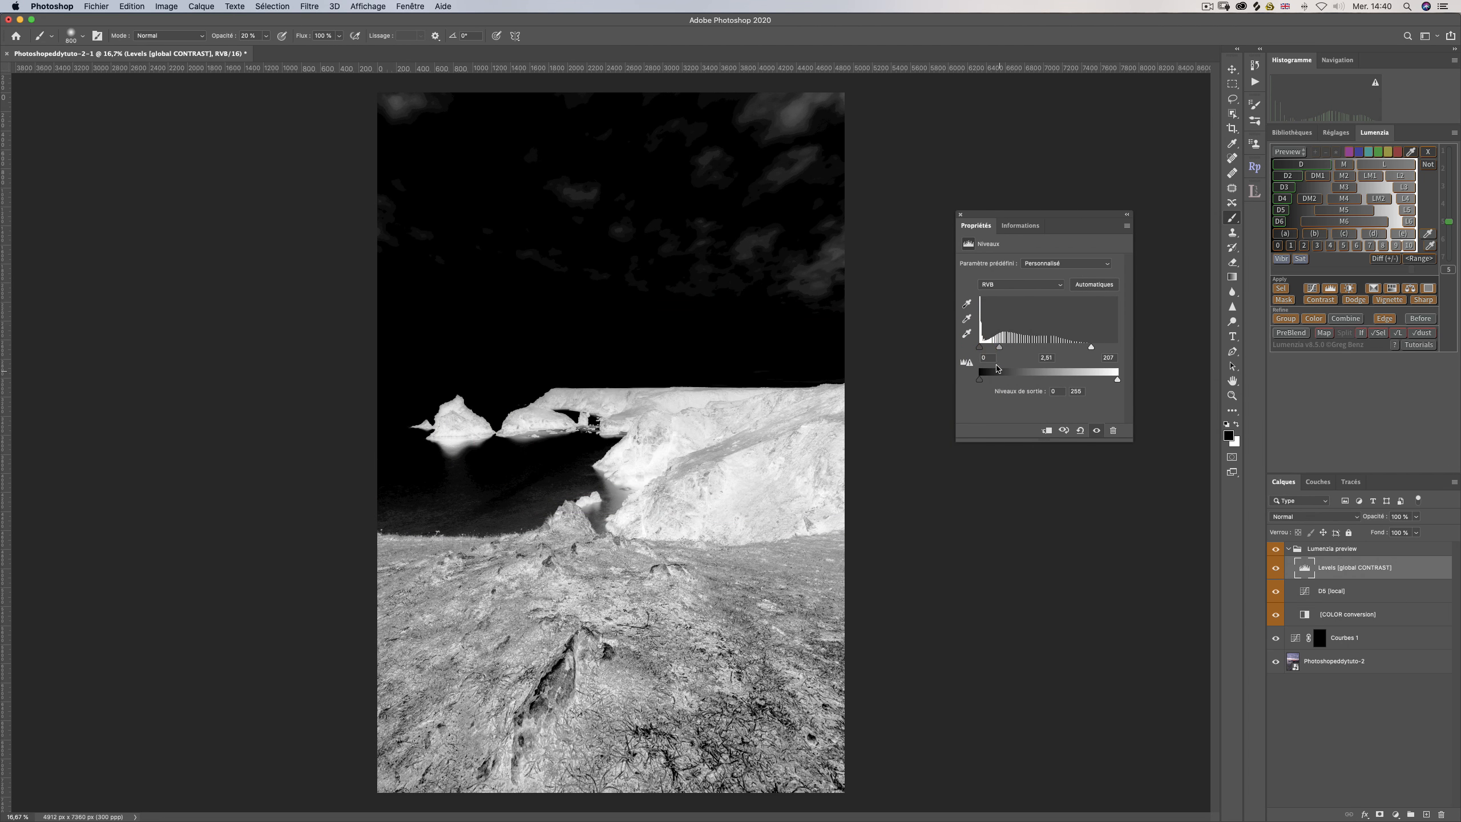
{"action": "left_click_drag", "start_coordinate": [979, 347], "coordinate": [989, 349]}
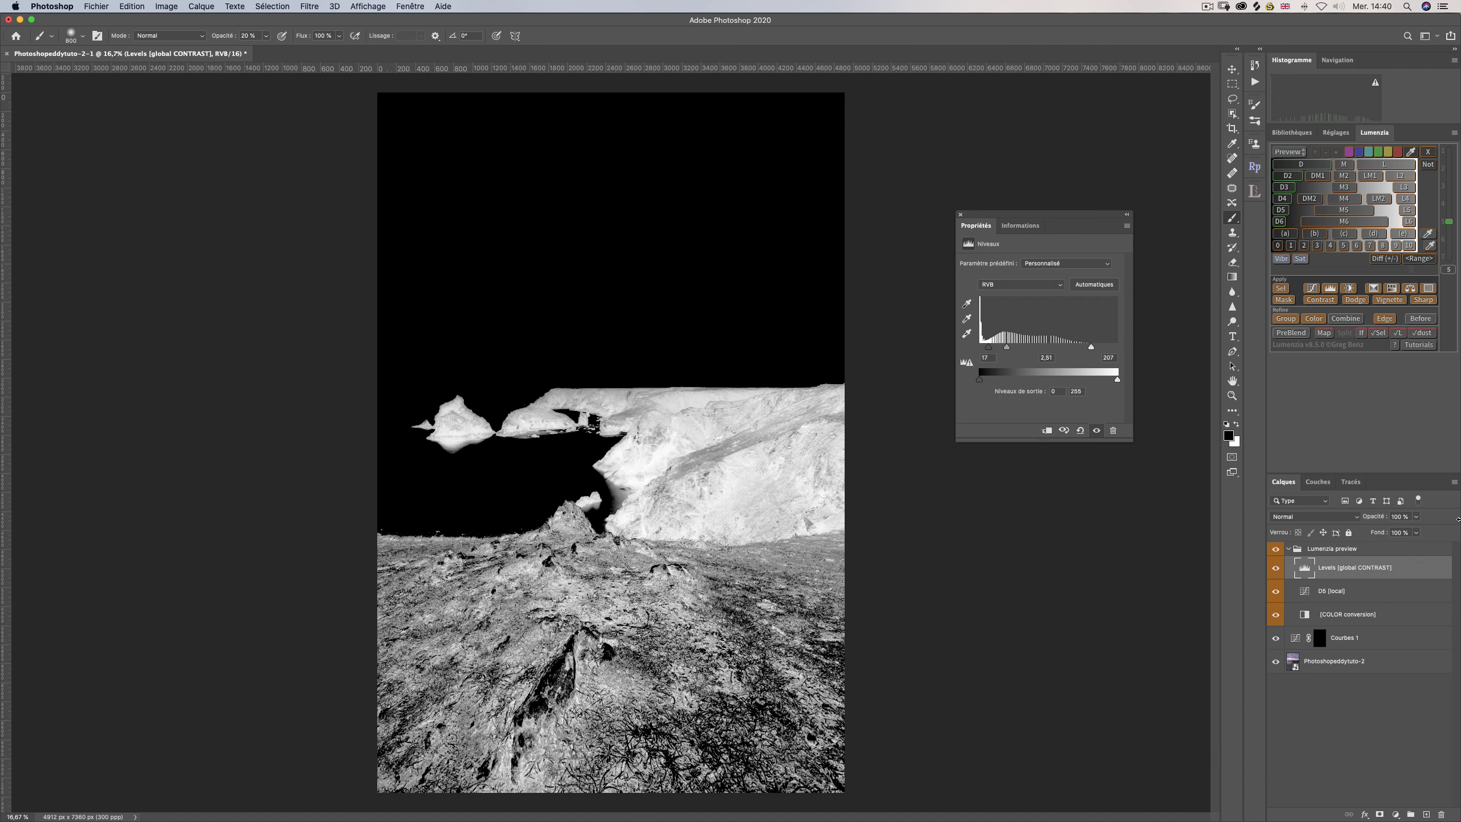
{"action": "left_click", "coordinate": [961, 215]}
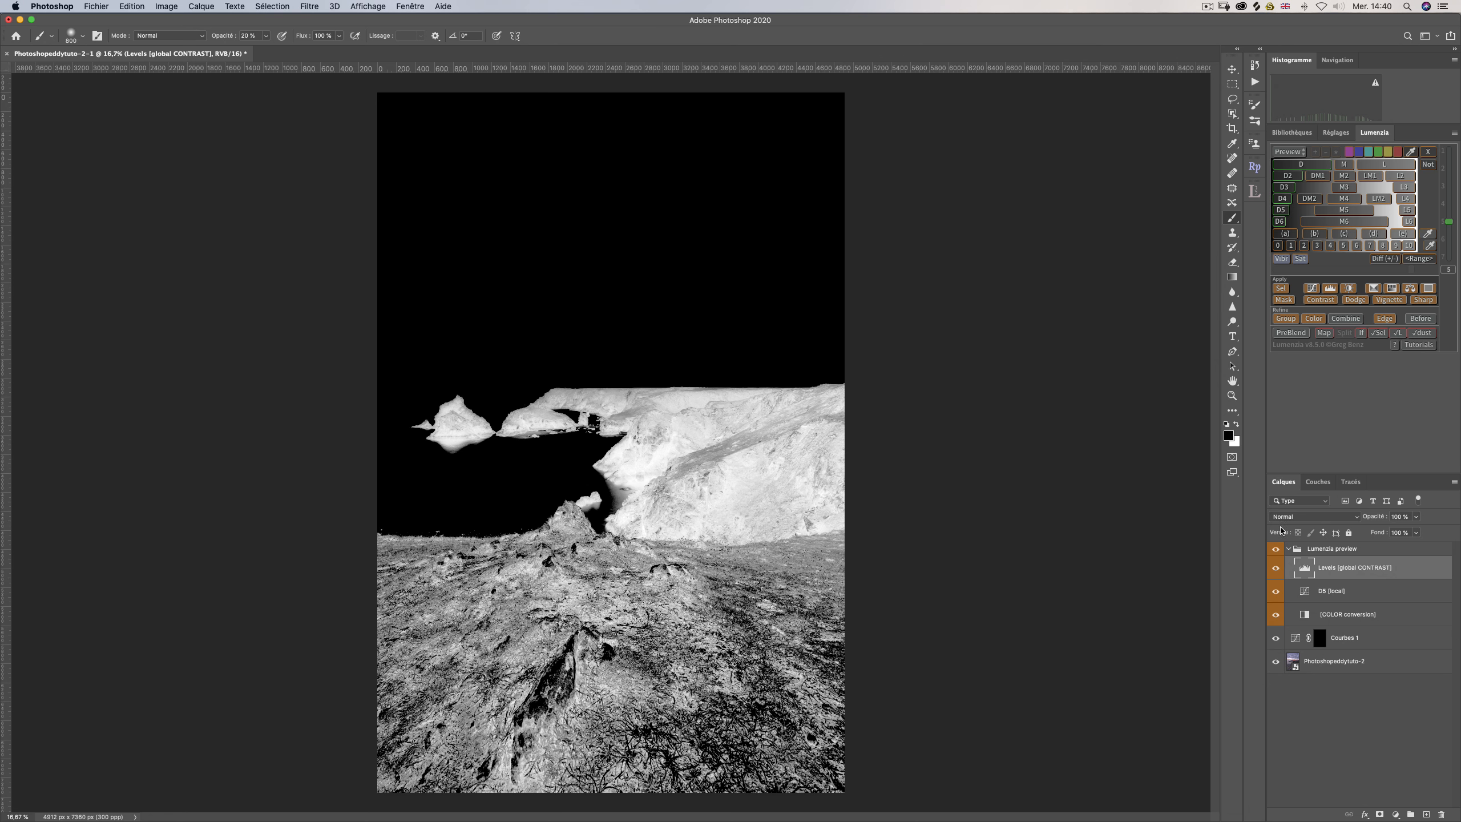
Apply the D5 mask to the Courbes 1 layer and soften its curve to input 115, output 132.
{"action": "left_click", "coordinate": [1319, 637]}
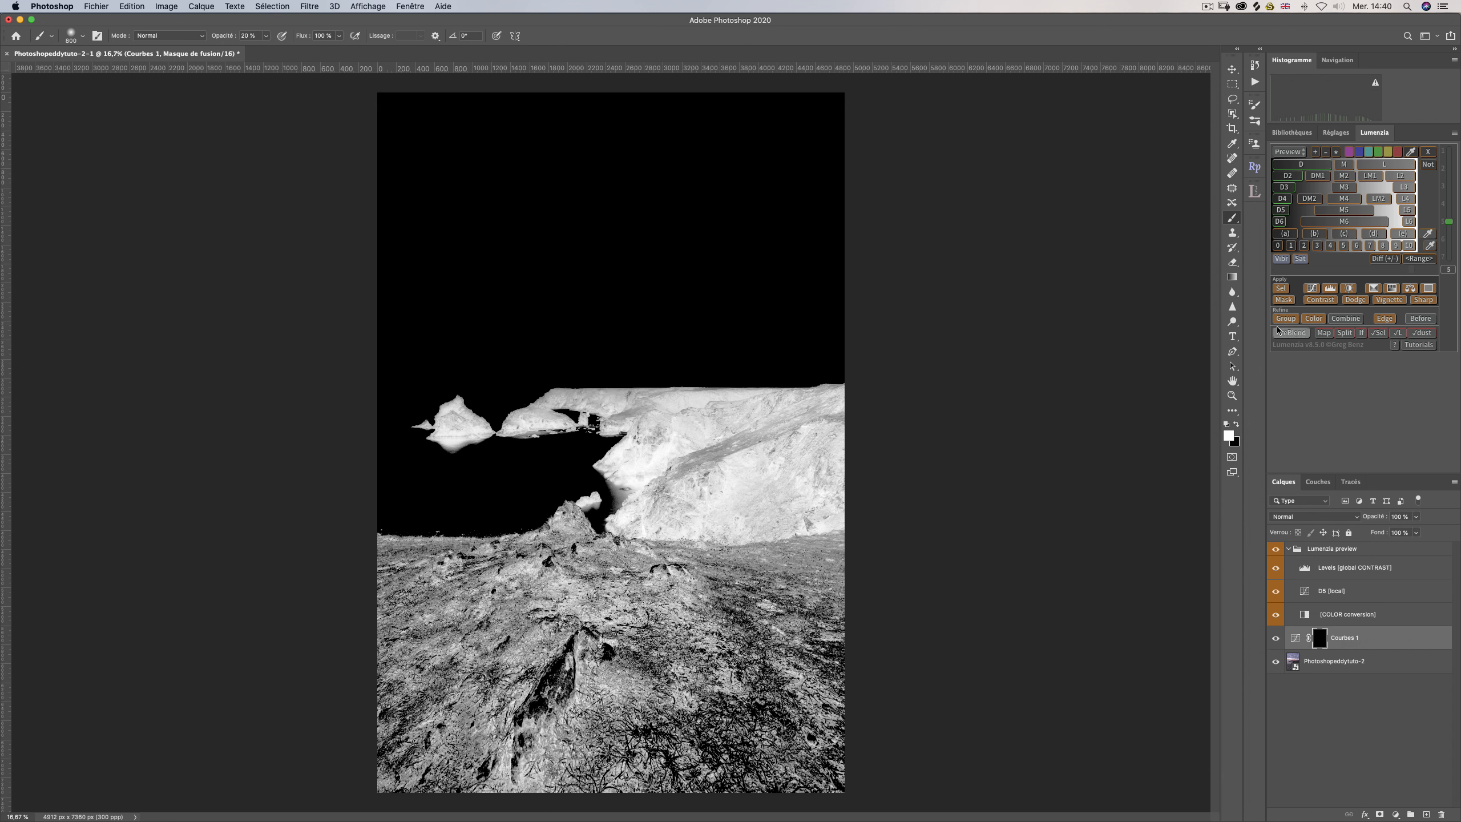
{"action": "left_click", "coordinate": [1283, 299]}
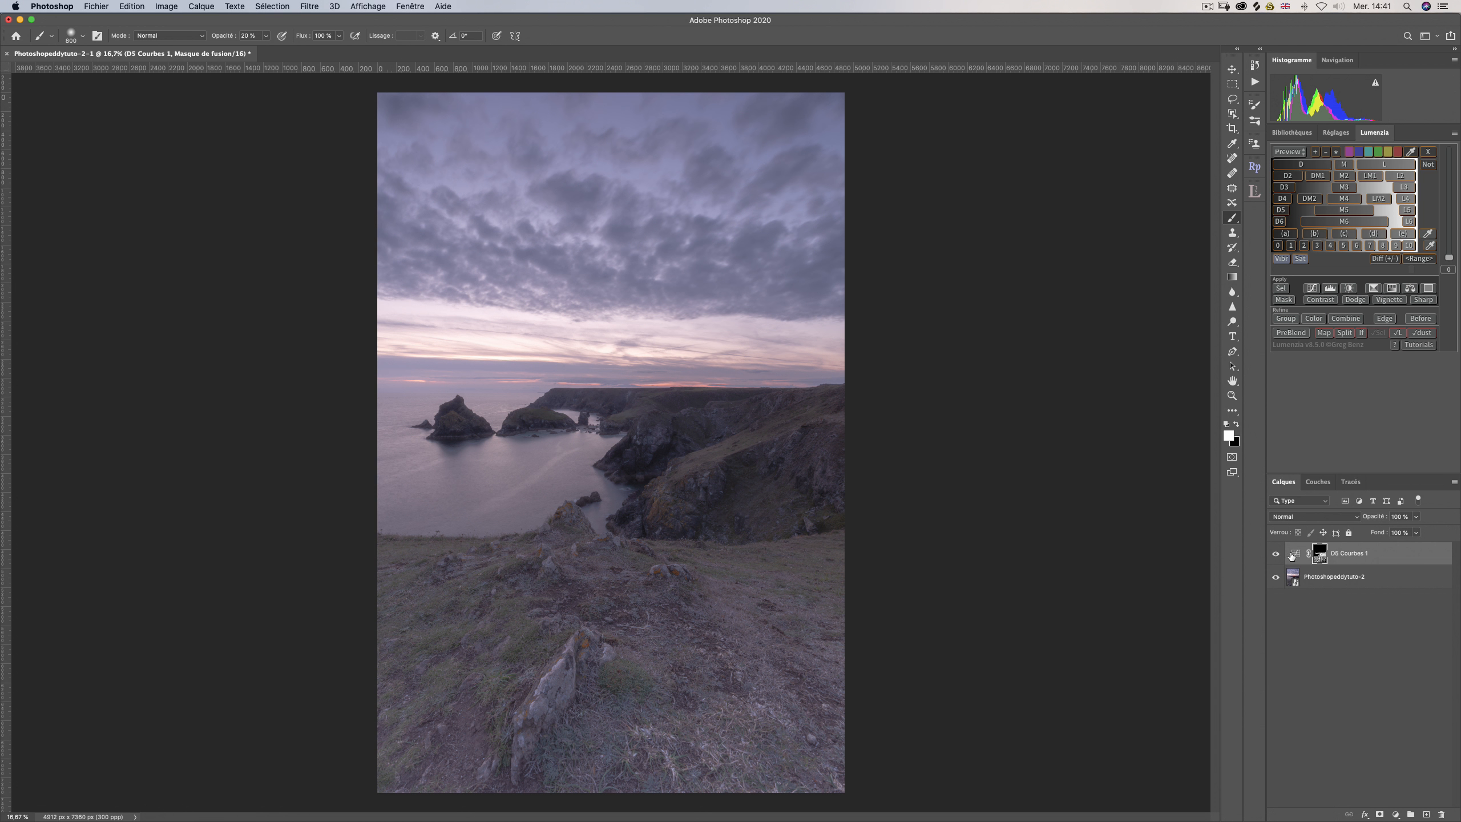
{"action": "double_click", "coordinate": [1294, 554]}
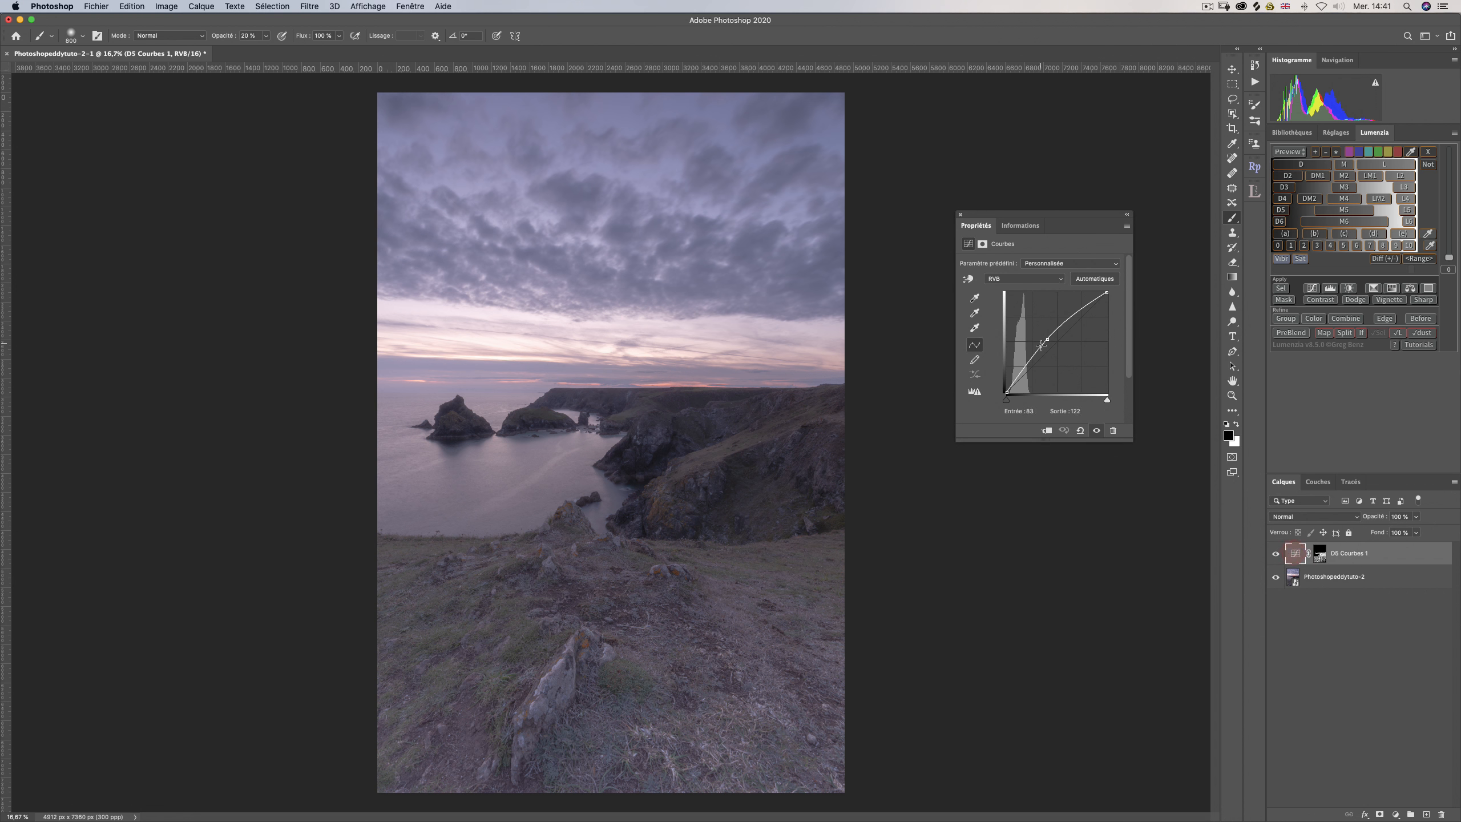
{"action": "left_click_drag", "start_coordinate": [1046, 339], "coordinate": [1052, 340]}
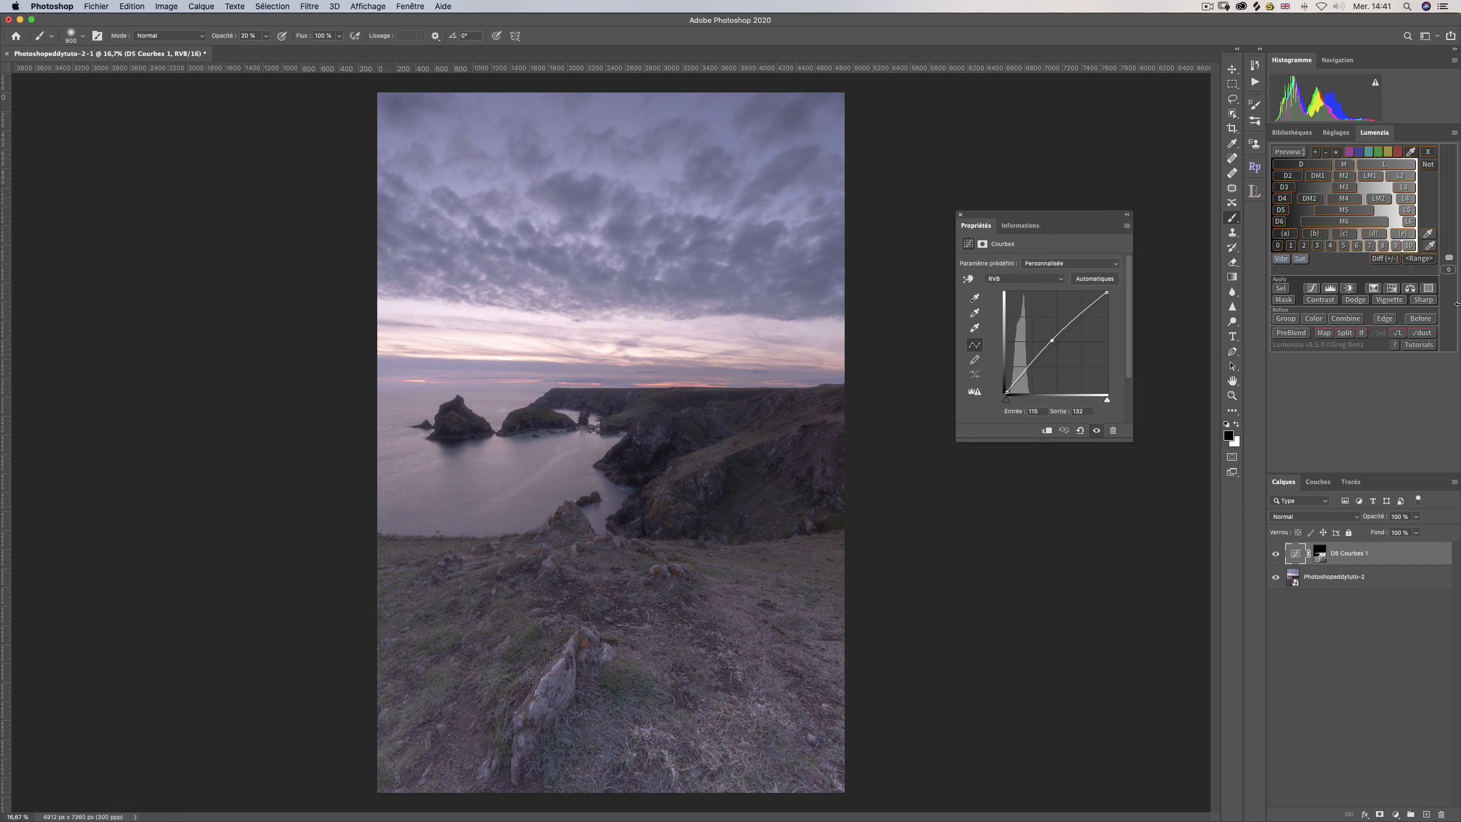
Add a Levels adjustment layer with slightly raised input black and midtones at 0.90, and compare the photo with and without it.
{"action": "left_click", "coordinate": [1335, 133]}
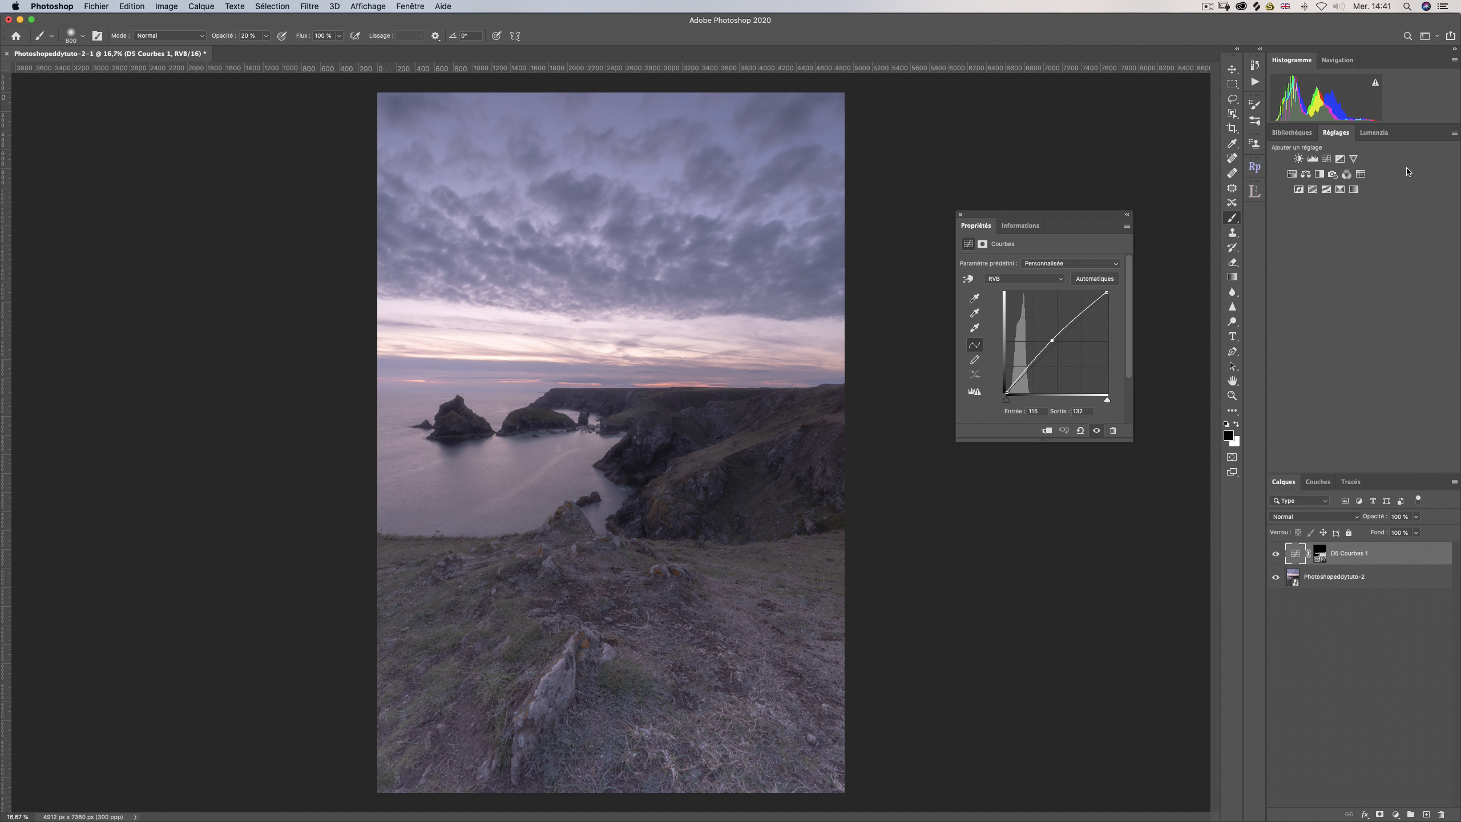
{"action": "left_click", "coordinate": [1312, 159]}
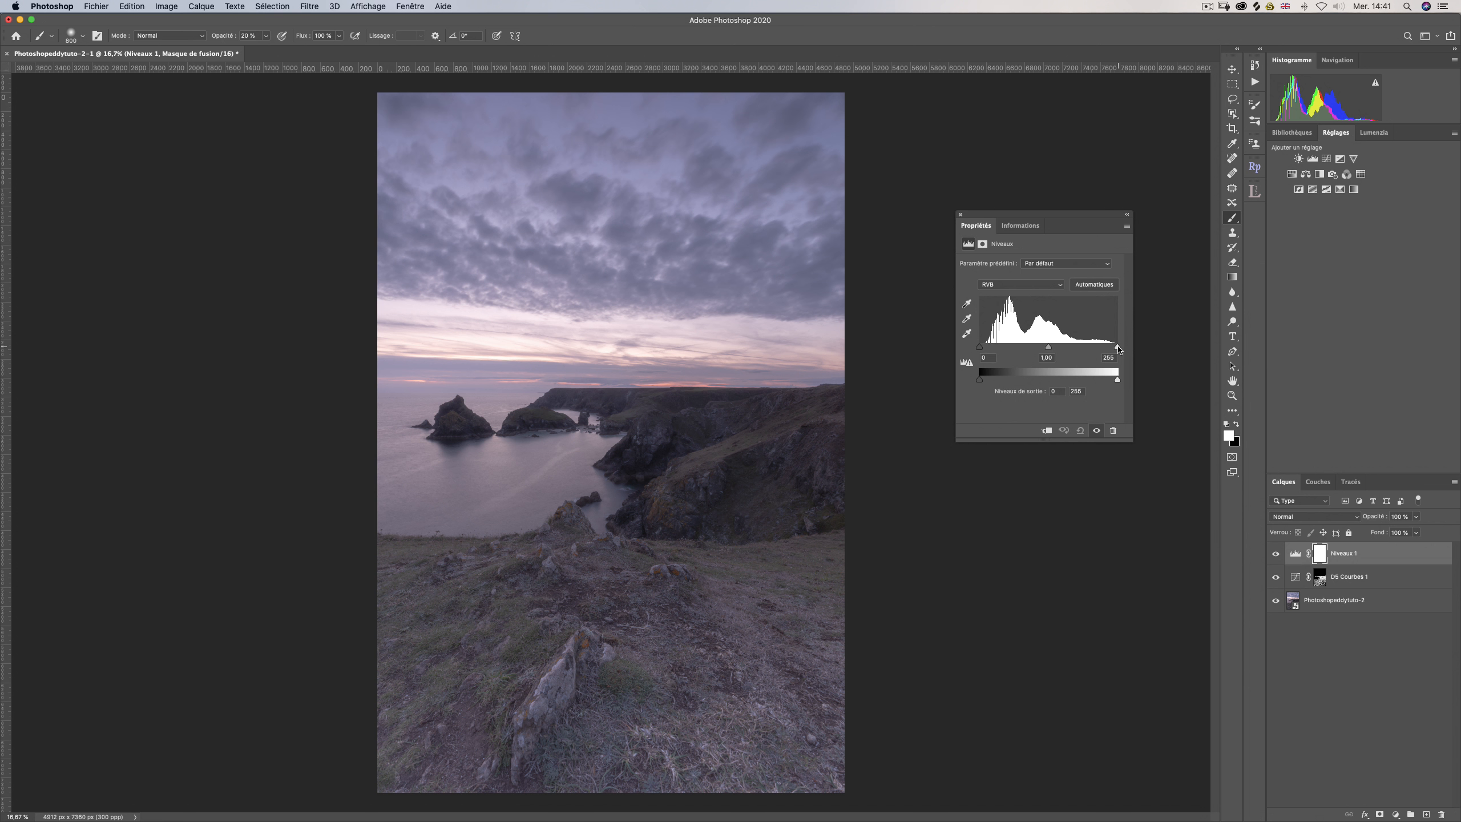
{"action": "mouse_move", "coordinate": [1117, 348]}
{"action": "left_mouse_down"}
{"action": "mouse_move", "coordinate": [1101, 348]}
{"action": "mouse_move", "coordinate": [1136, 351]}
{"action": "left_mouse_up"}
{"action": "left_click_drag", "start_coordinate": [979, 348], "coordinate": [989, 349]}
{"action": "left_click", "coordinate": [984, 349]}
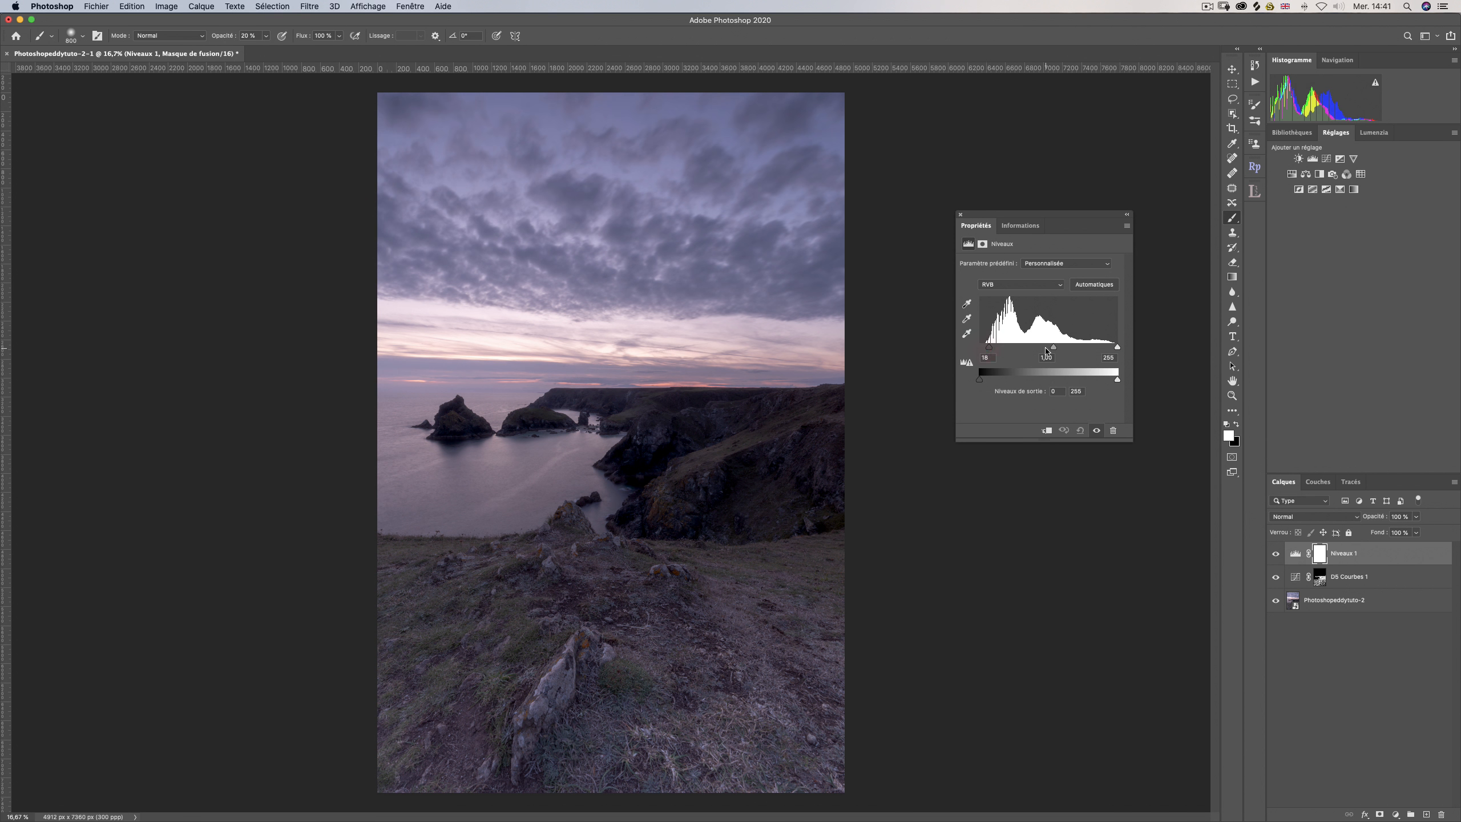
{"action": "left_click_drag", "start_coordinate": [989, 348], "coordinate": [1056, 352]}
{"action": "left_click", "coordinate": [1142, 626]}
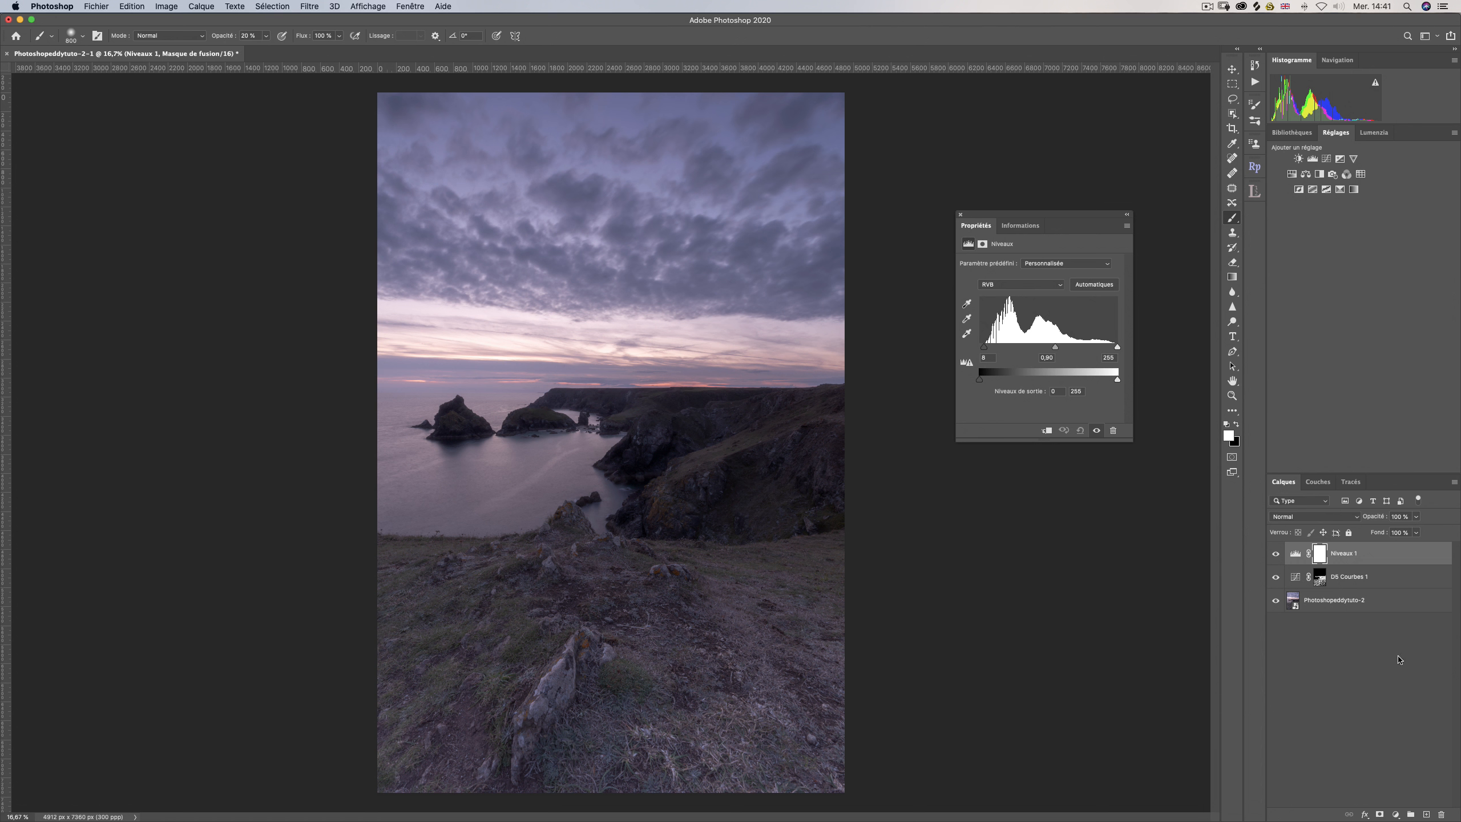
{"action": "left_click", "coordinate": [1276, 554]}
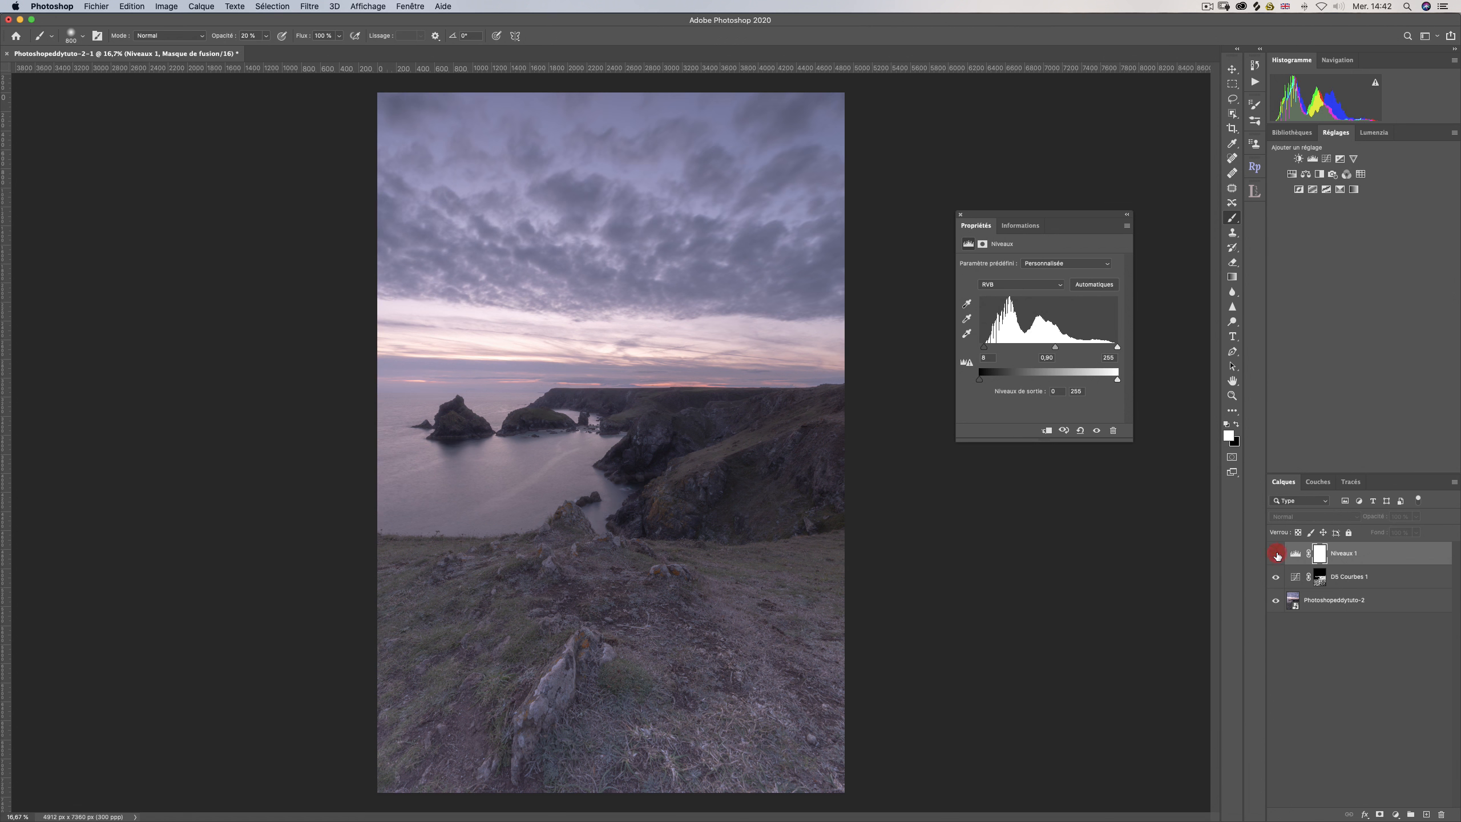
{"action": "left_click", "coordinate": [1276, 554]}
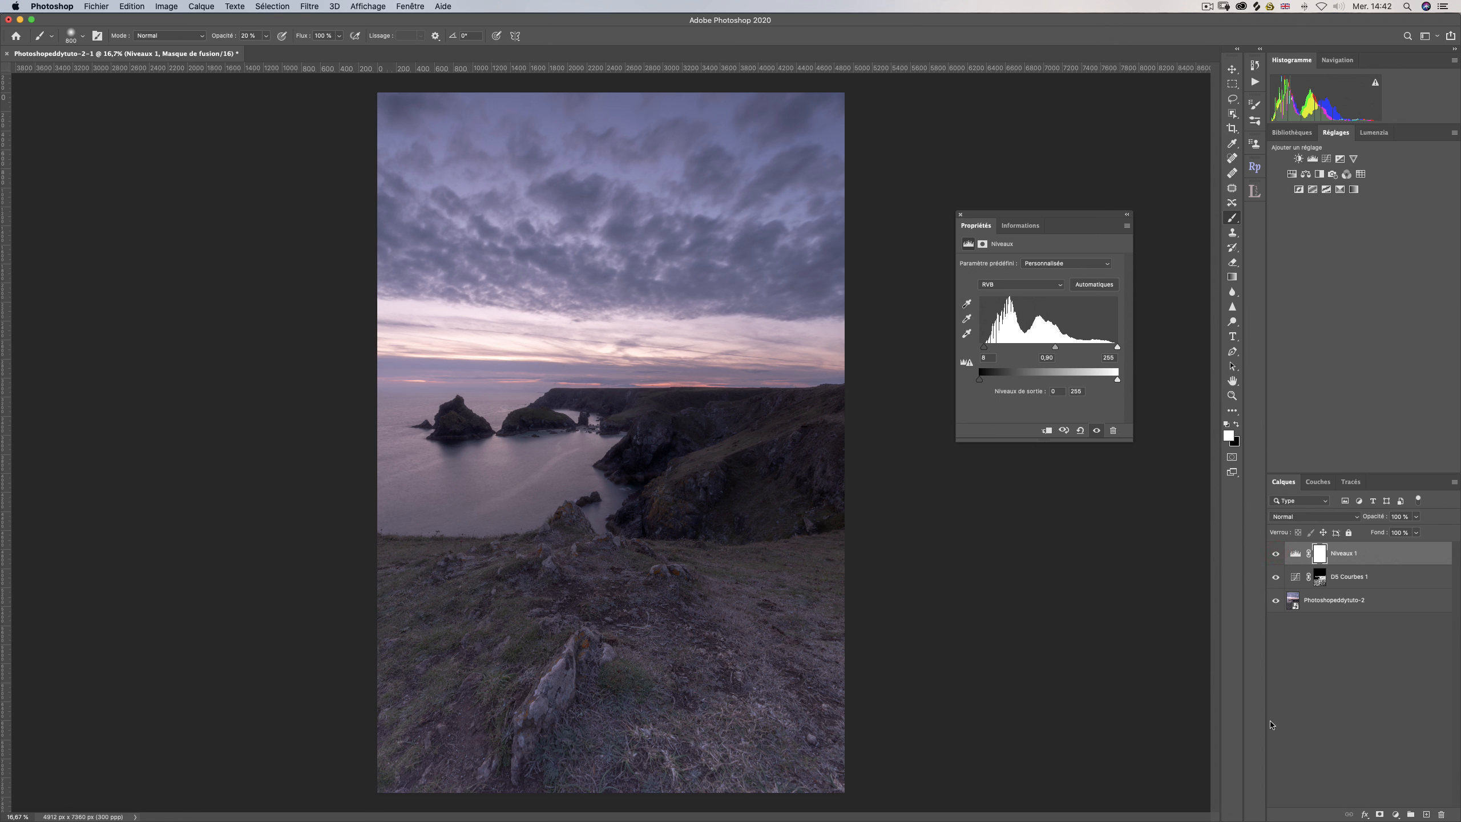
Replace the Niveaux 1 layer's mask with a copy of the D5 Courbes 1 mask, and compare the photo with and without Niveaux 1.
{"action": "left_click", "coordinate": [1323, 583]}
{"action": "right_click", "coordinate": [1323, 583]}
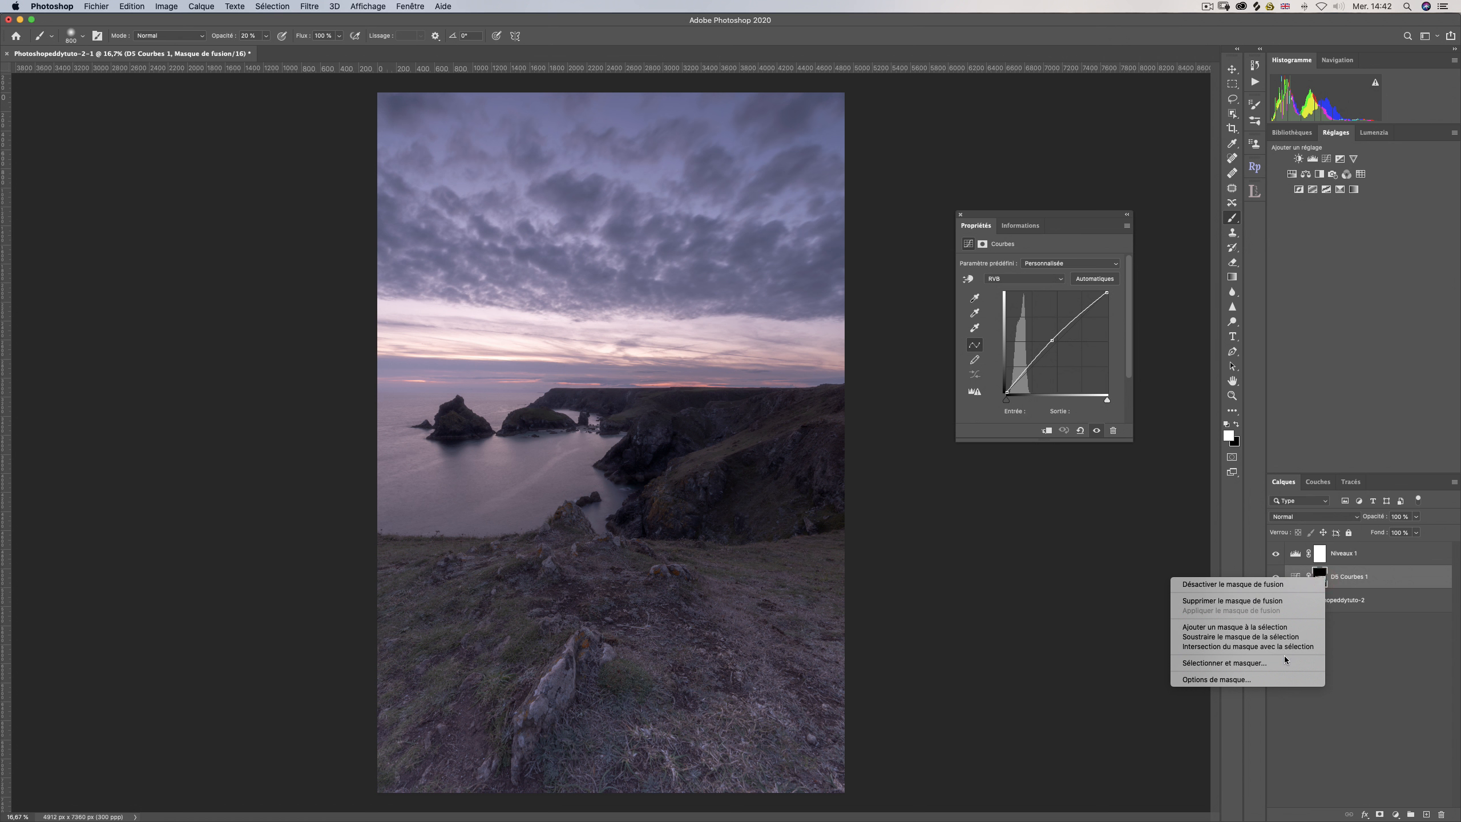
{"action": "left_click", "coordinate": [1376, 679]}
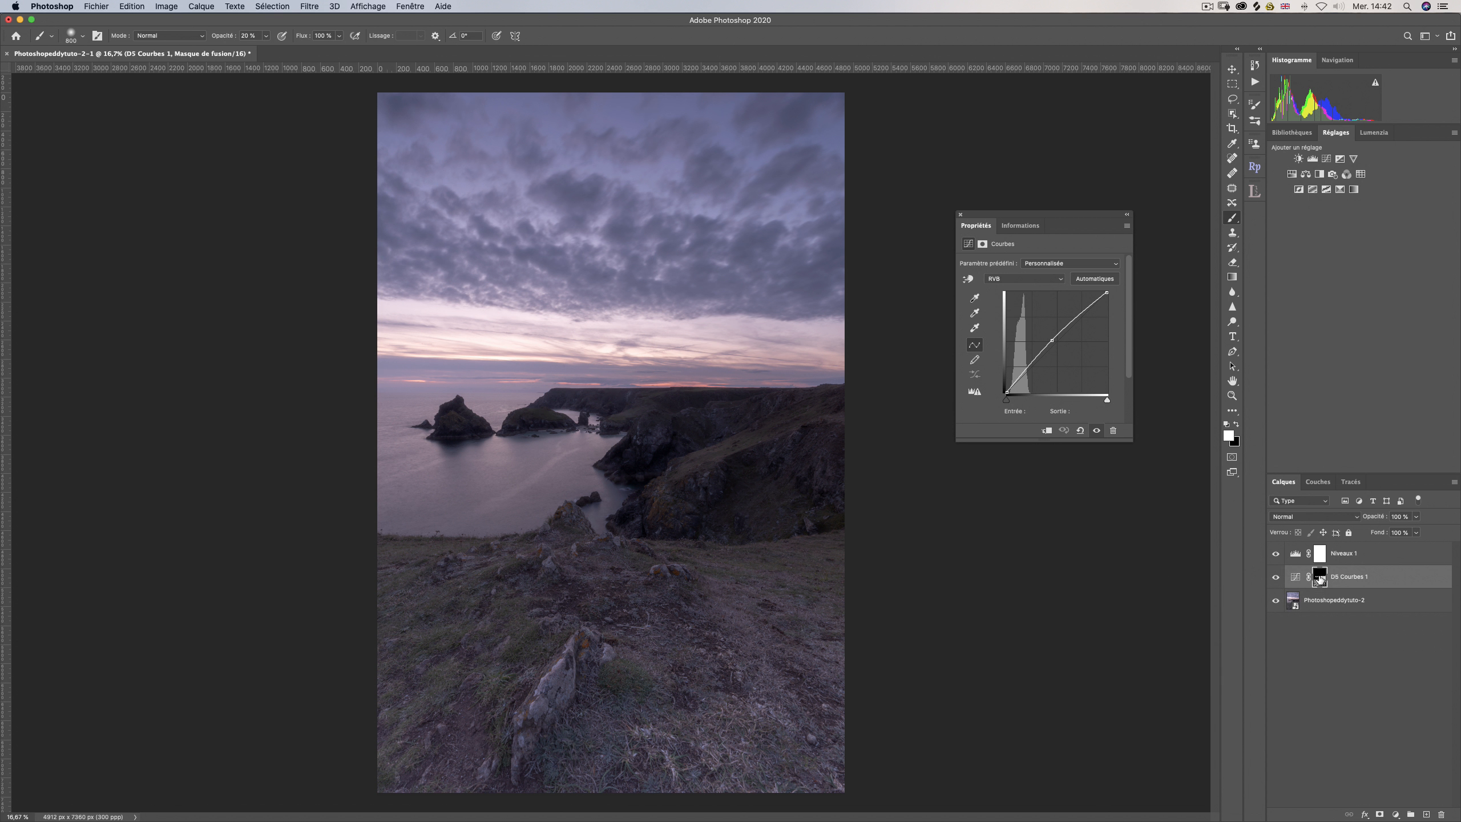
{"action": "key", "text": "alt"}
{"action": "left_click_drag", "start_coordinate": [1318, 578], "coordinate": [1318, 554]}
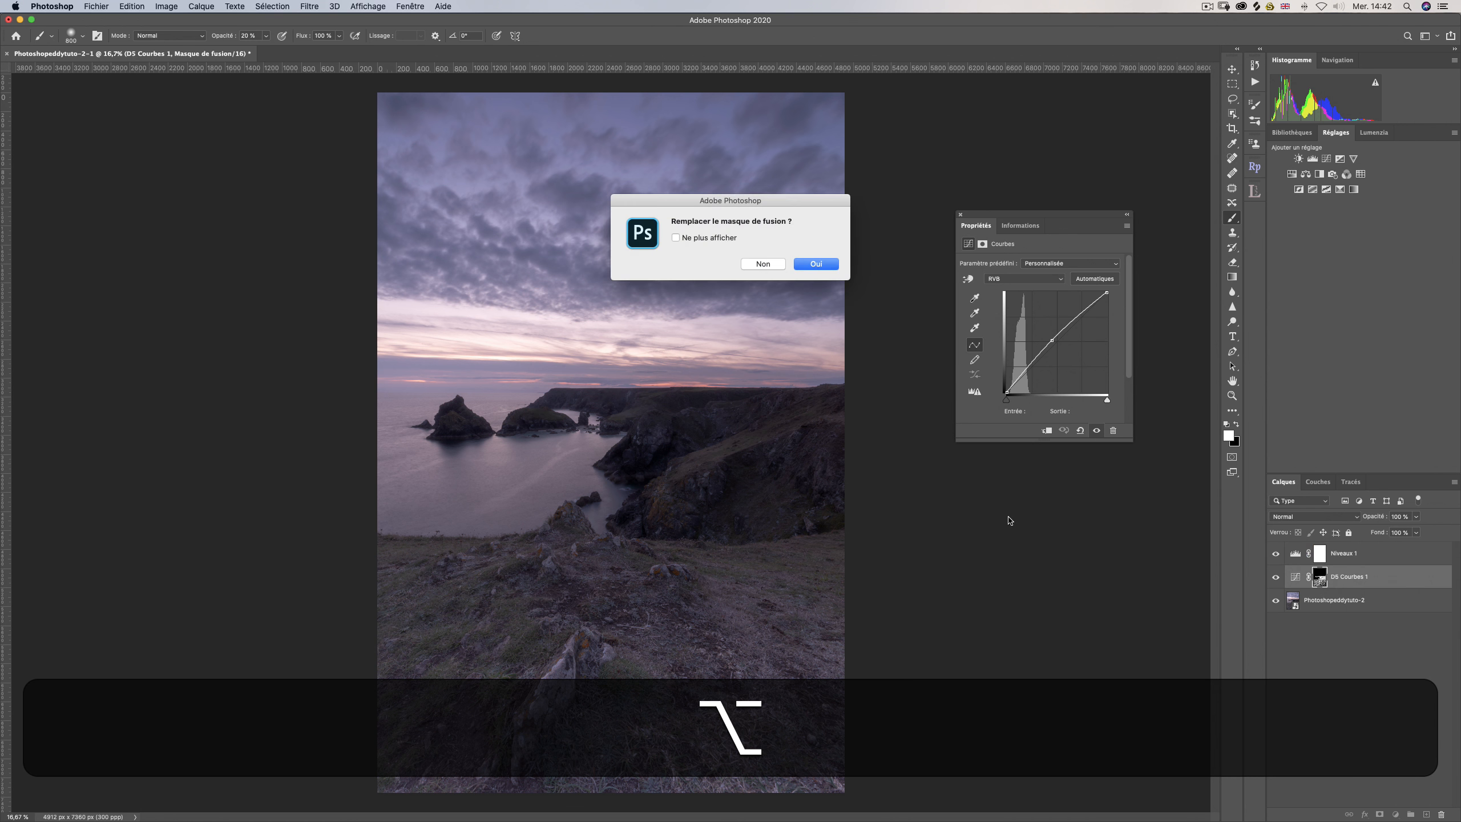
{"action": "left_click", "coordinate": [816, 265]}
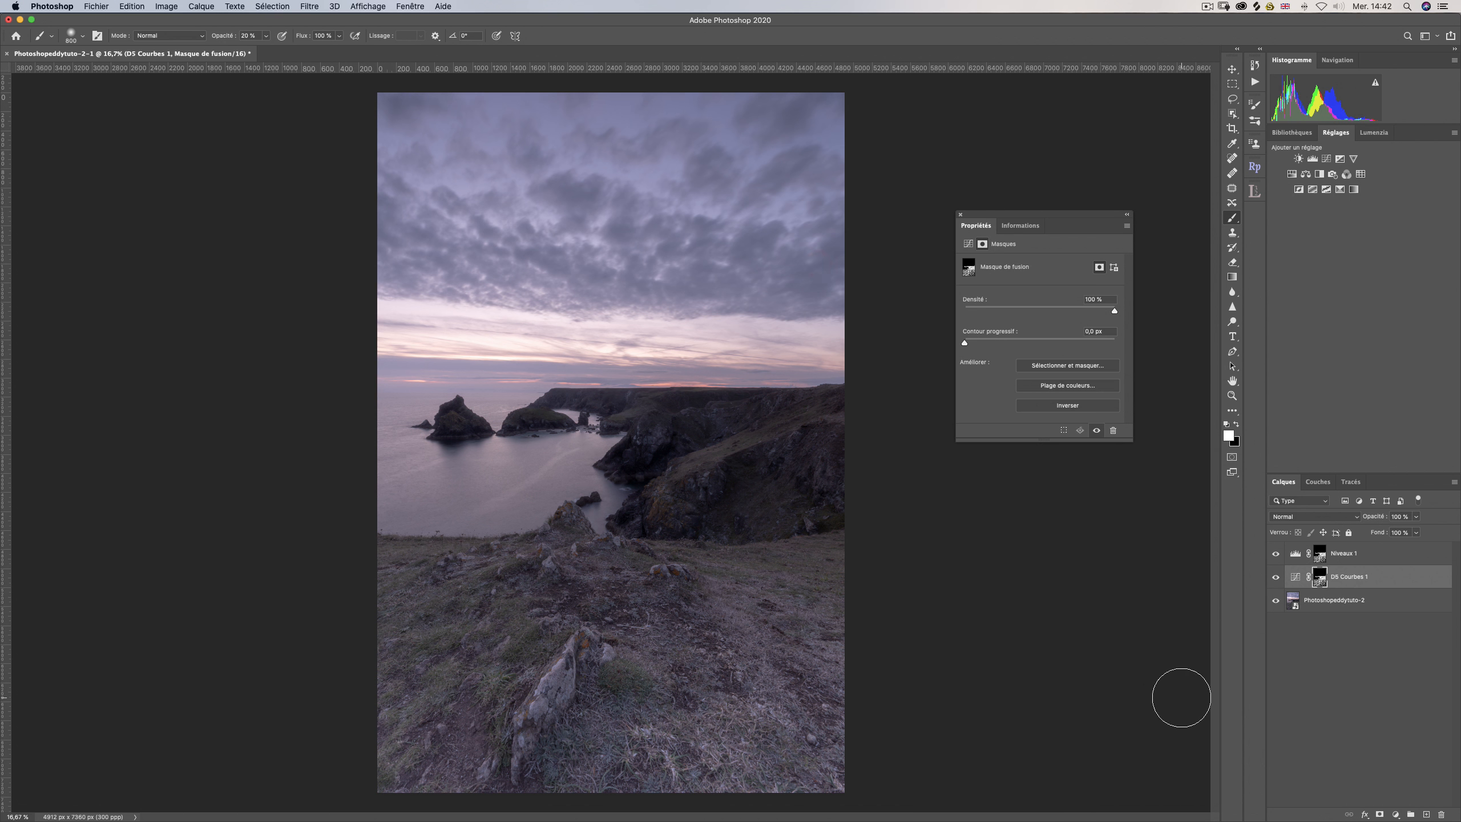
{"action": "left_click", "coordinate": [1274, 555]}
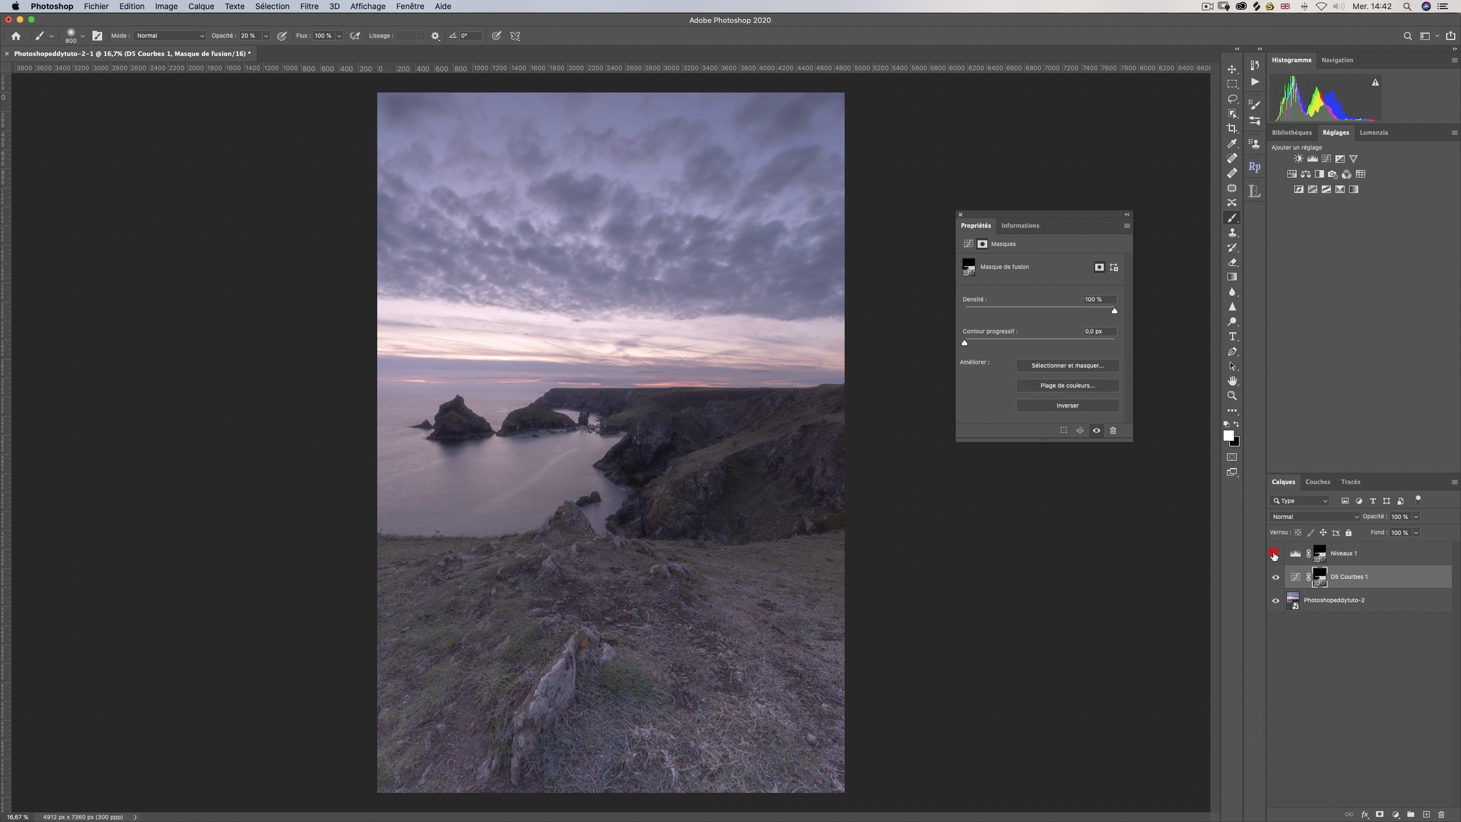
{"action": "left_click", "coordinate": [1274, 554]}
{"action": "left_click", "coordinate": [1274, 555]}
{"action": "left_click", "coordinate": [1274, 554]}
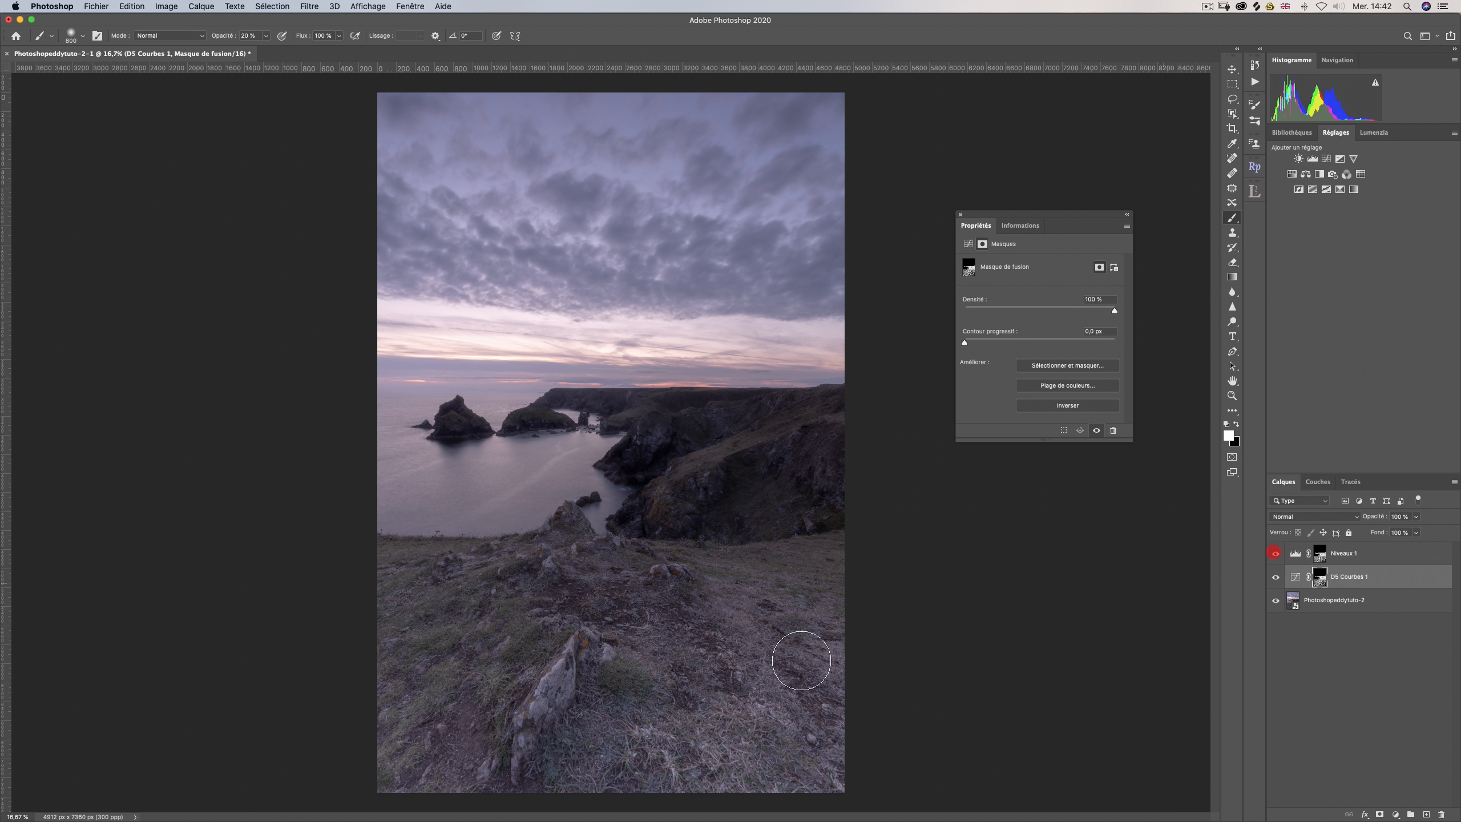